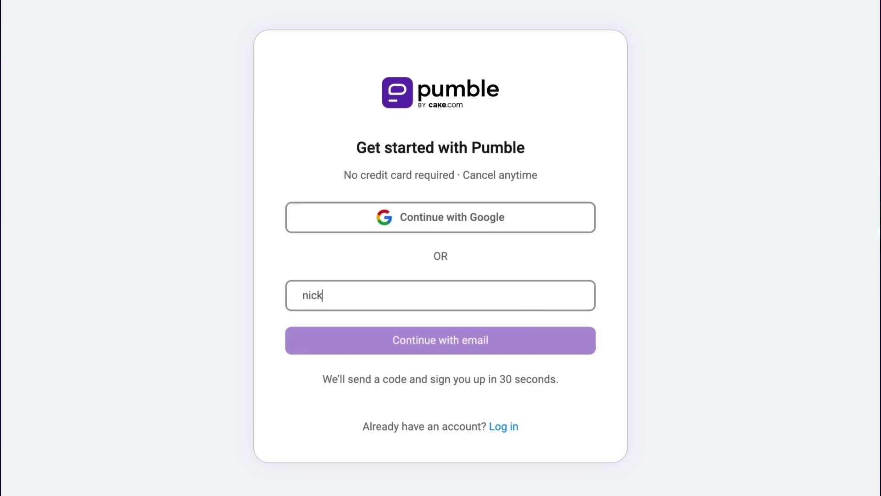
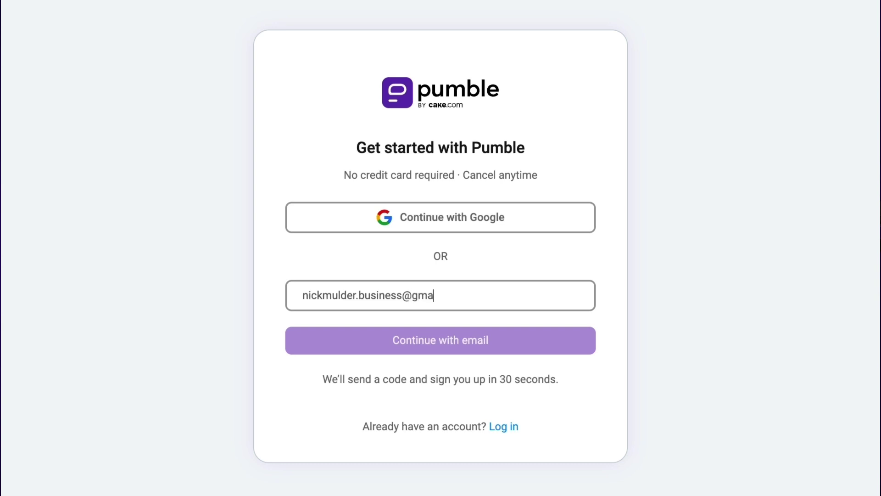
- Sign up with your email address and create a workspace named 'Nick's World'
click(481, 344)
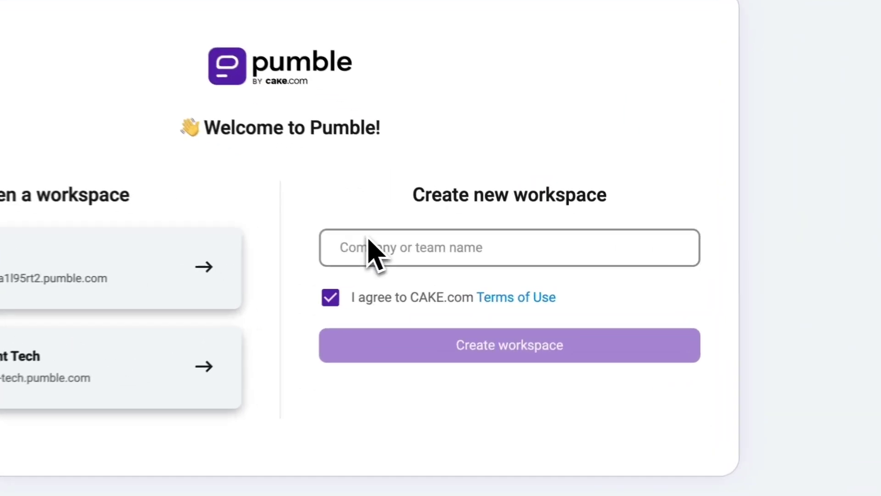
text(Ni)
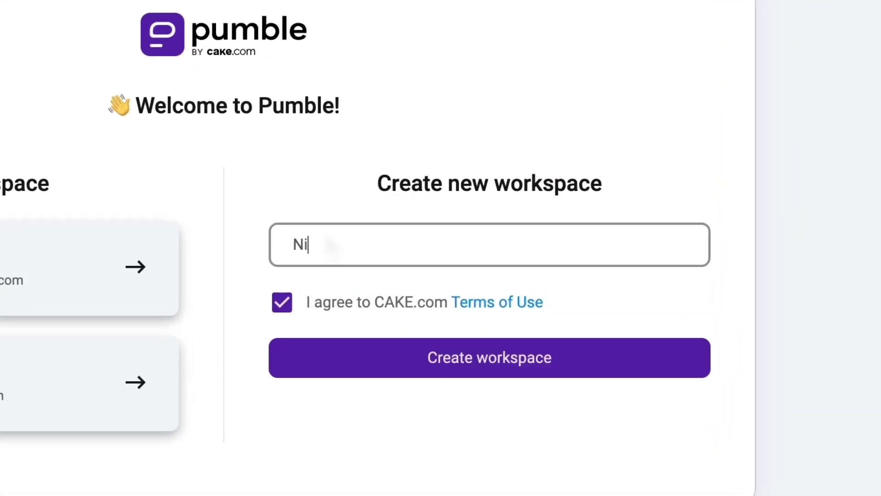
text(ck's World)
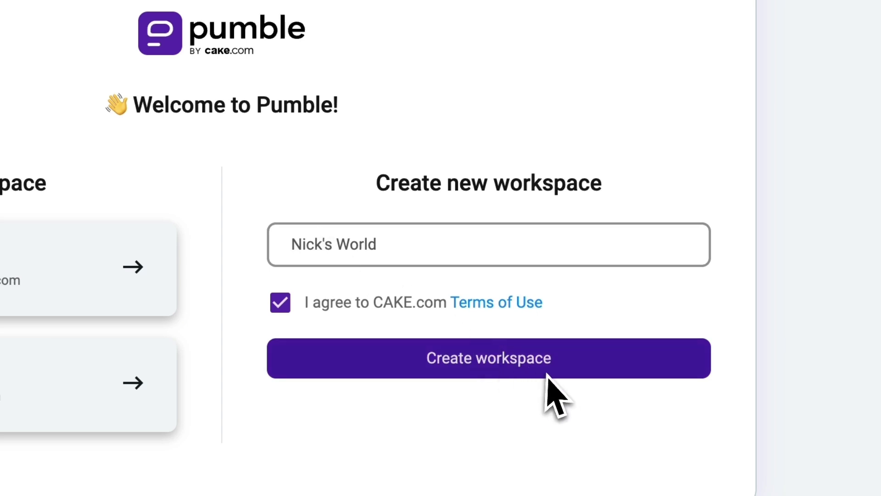
click(544, 374)
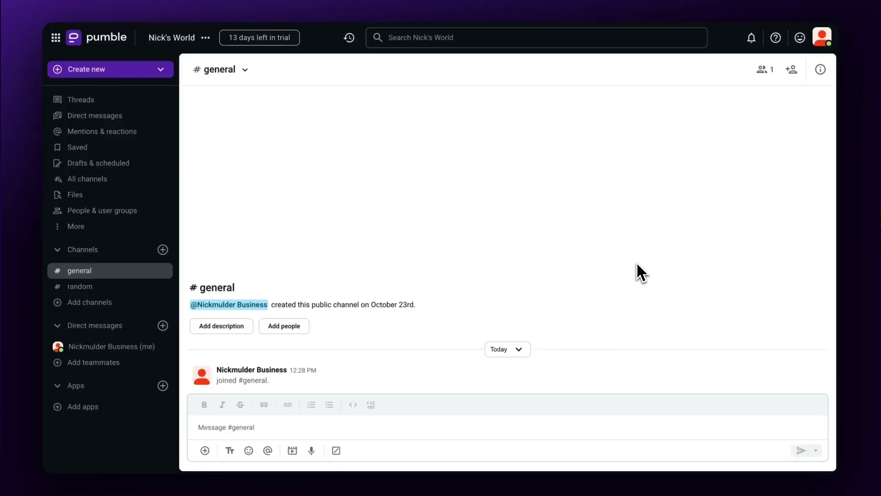
- Open your profile for editing and replace the existing full name
click(821, 39)
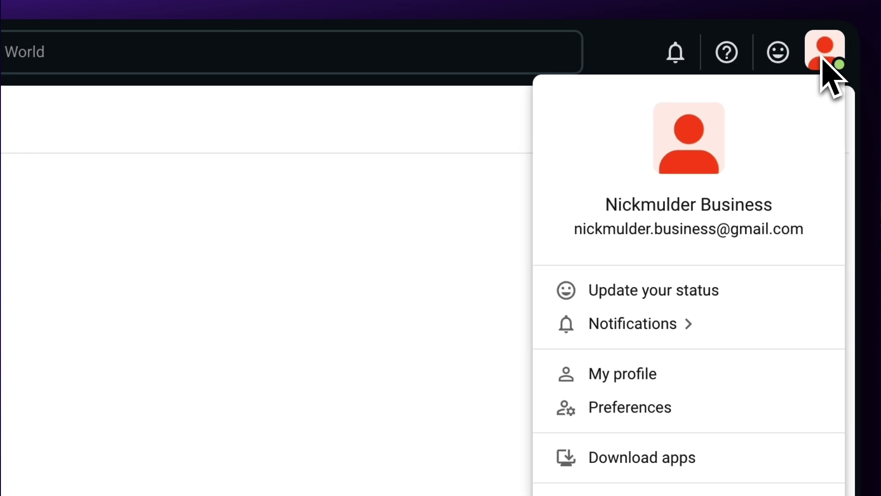
click(670, 374)
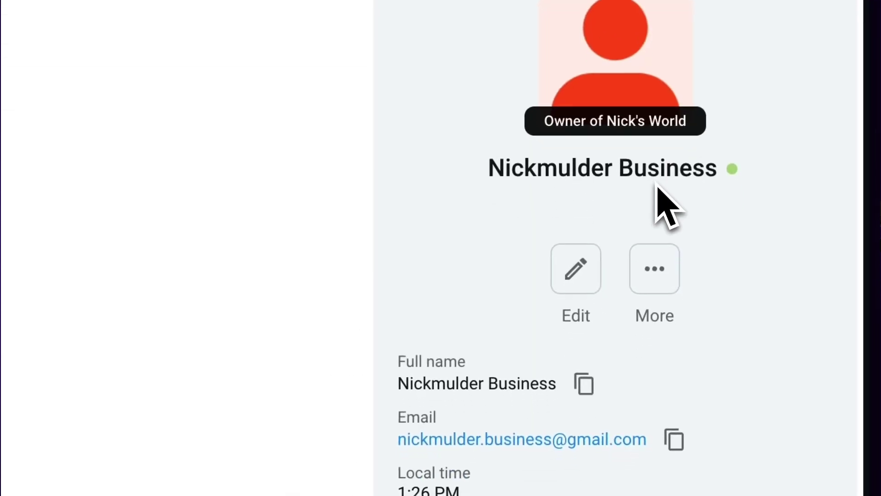
click(596, 271)
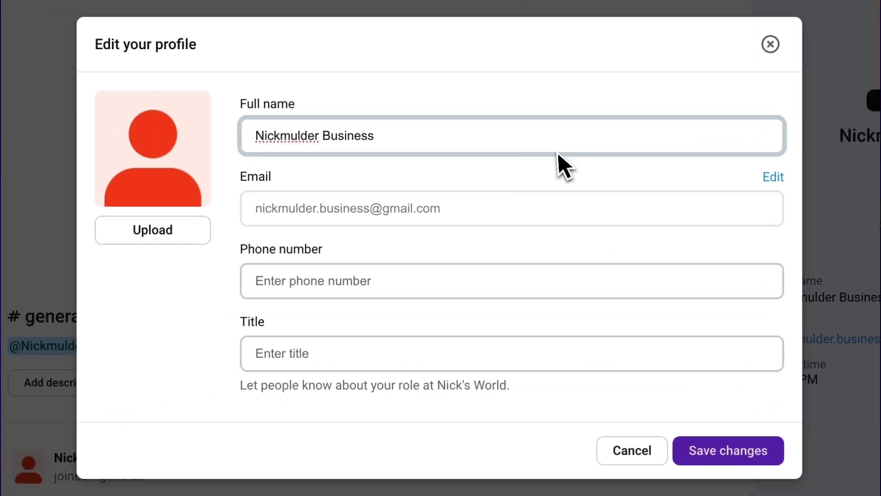
triple_click(547, 144)
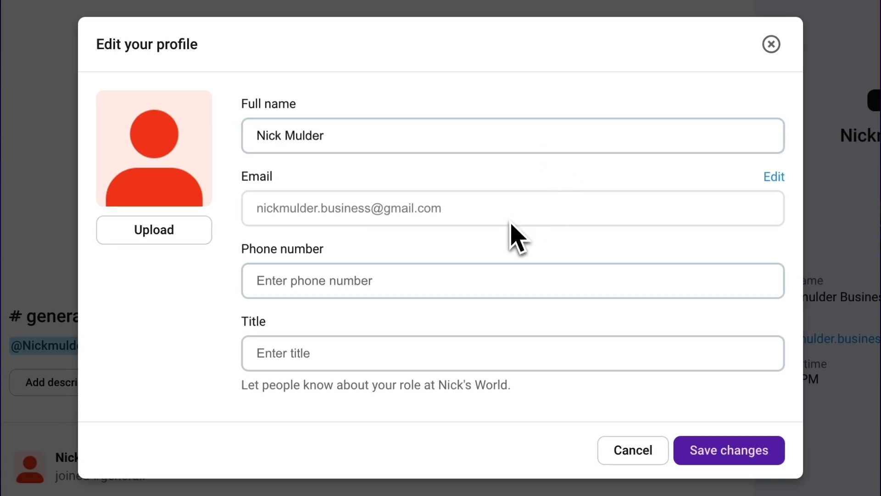
click(498, 352)
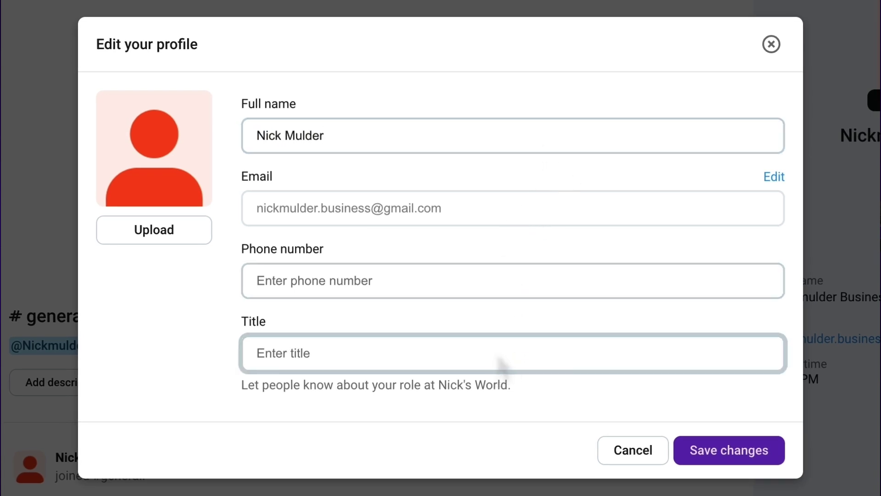
- Upload 9720027.jpg as the profile photo, crop it to fill, and enter title 'Head I'
click(153, 230)
click(239, 117)
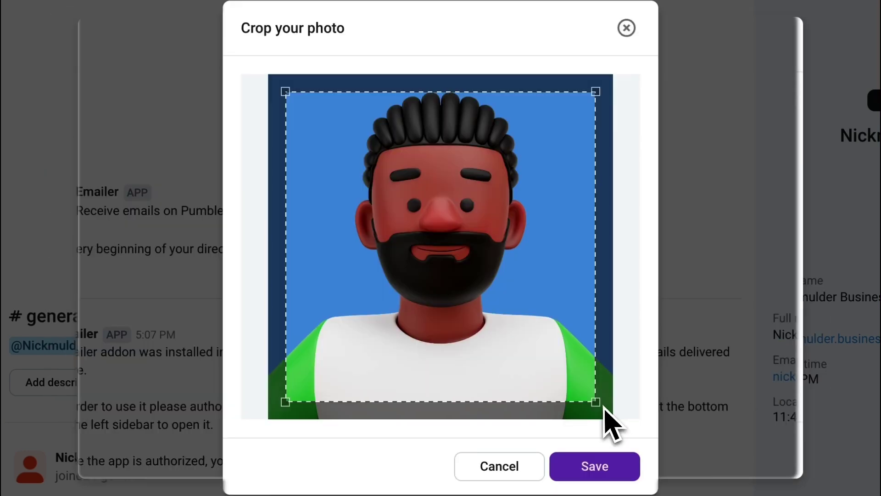
drag(610, 419, 612, 419)
drag(285, 89, 269, 74)
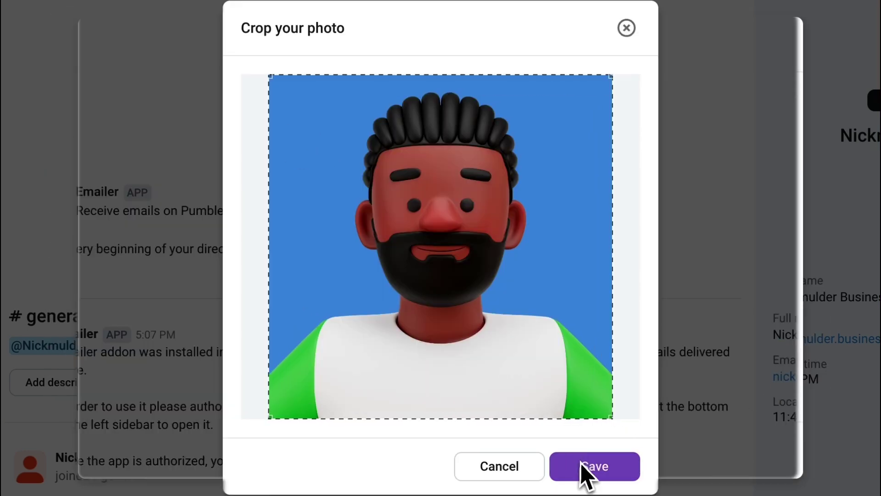
text(Head I)
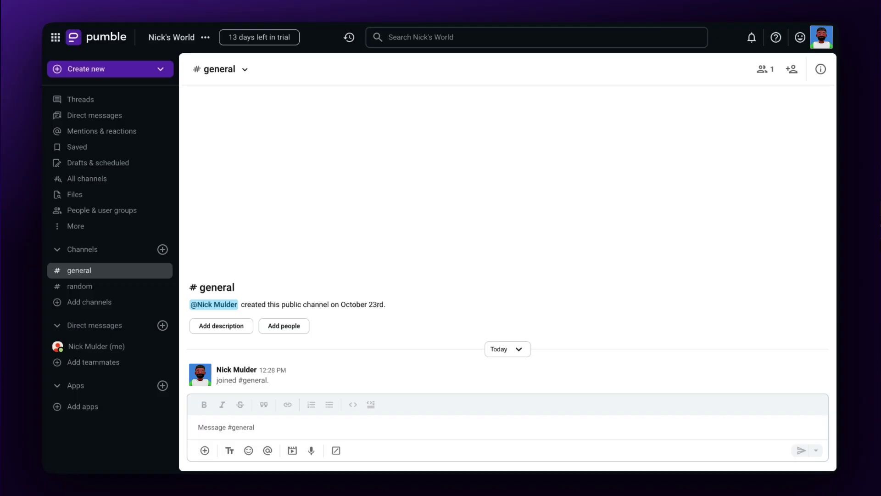
click(207, 37)
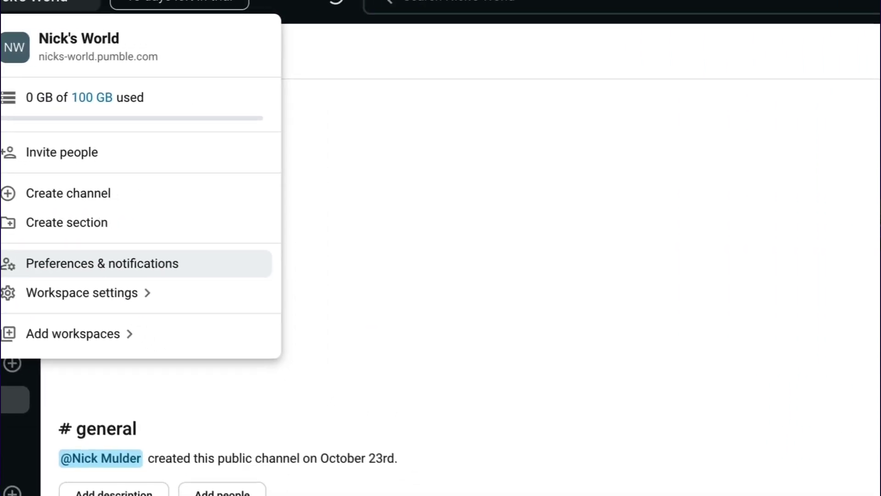
- Review the Themes, Time zone, Sidebar and Advanced preferences, then bring up Workspace settings
click(408, 329)
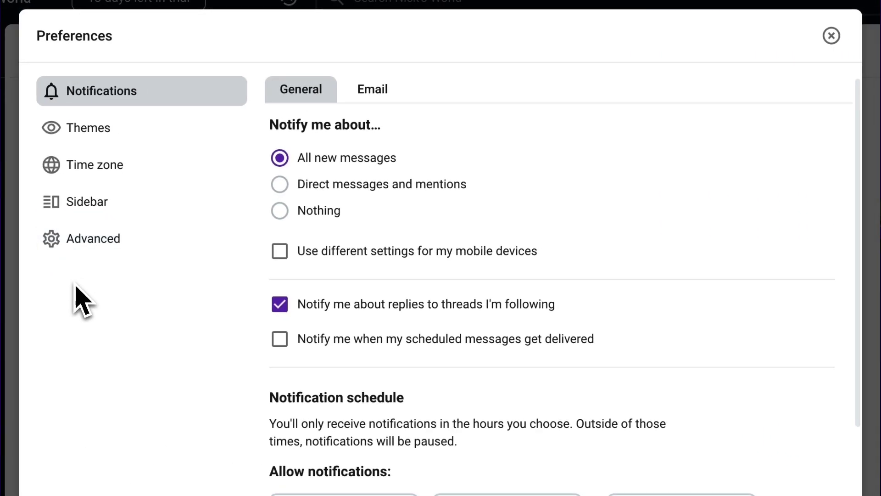
click(112, 135)
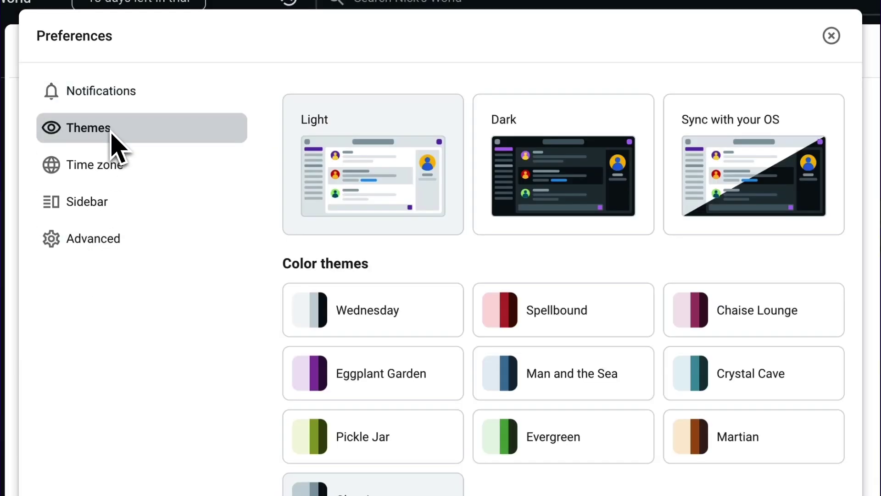
click(109, 183)
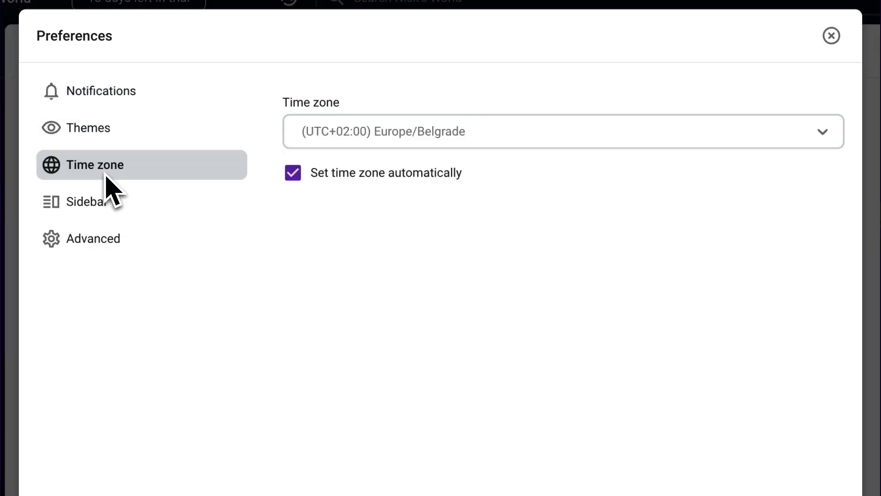
click(104, 205)
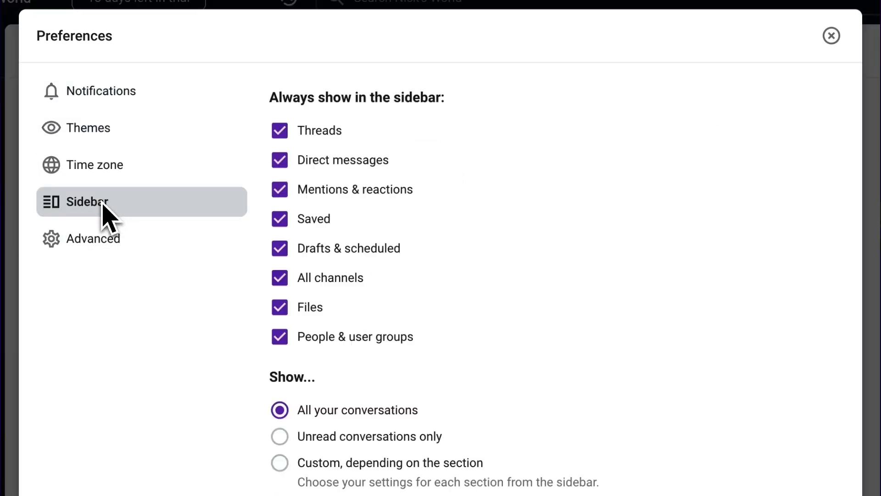
click(101, 241)
click(829, 43)
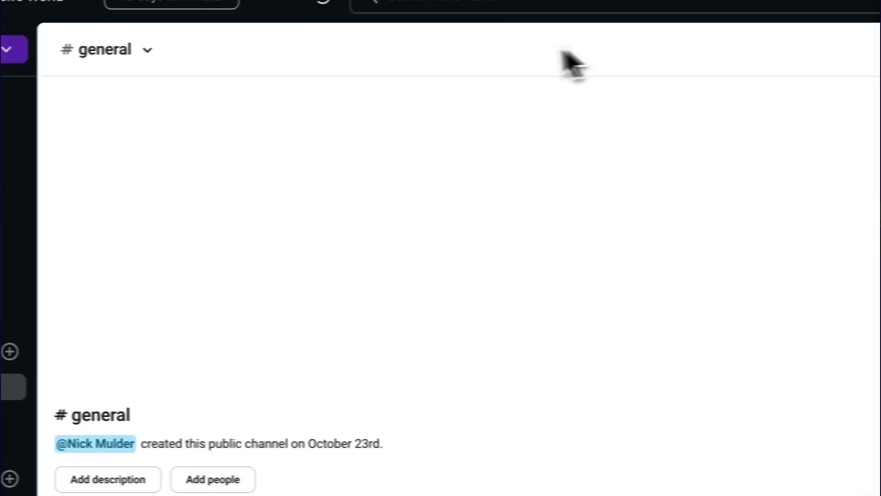
click(46, 4)
mouse_move(69, 283)
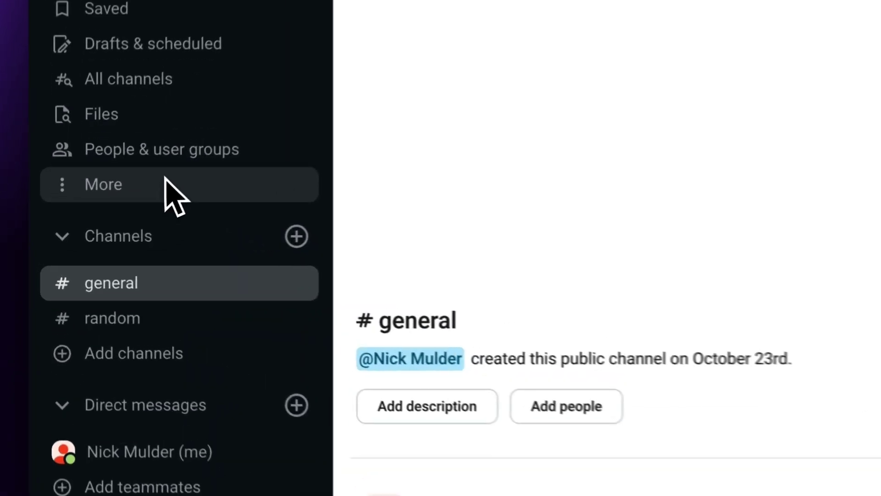
click(94, 225)
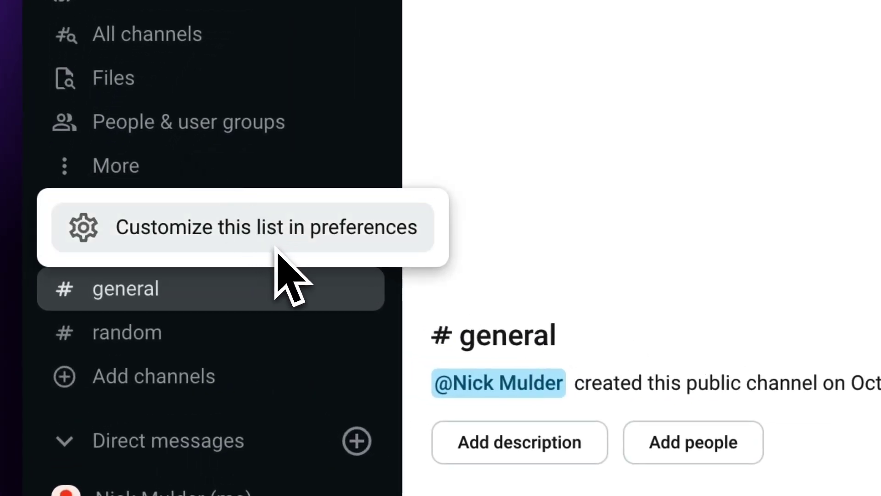
click(275, 232)
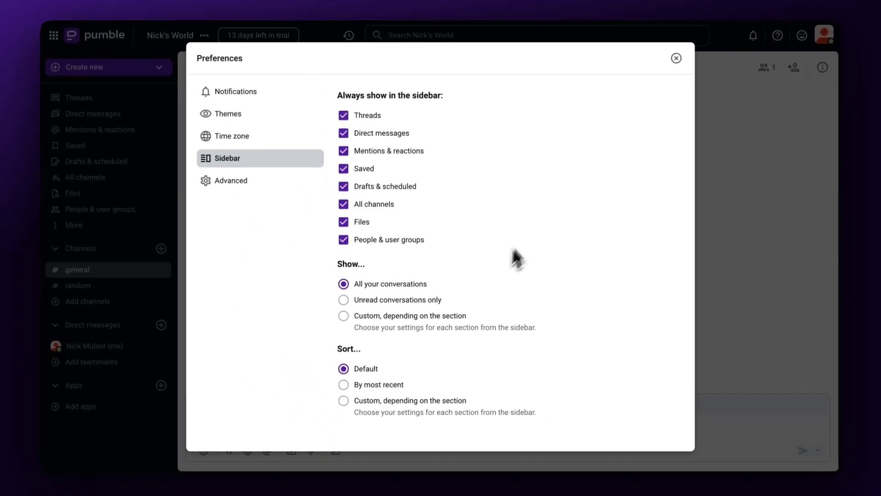
click(675, 60)
drag(83, 246, 78, 372)
drag(94, 214, 96, 79)
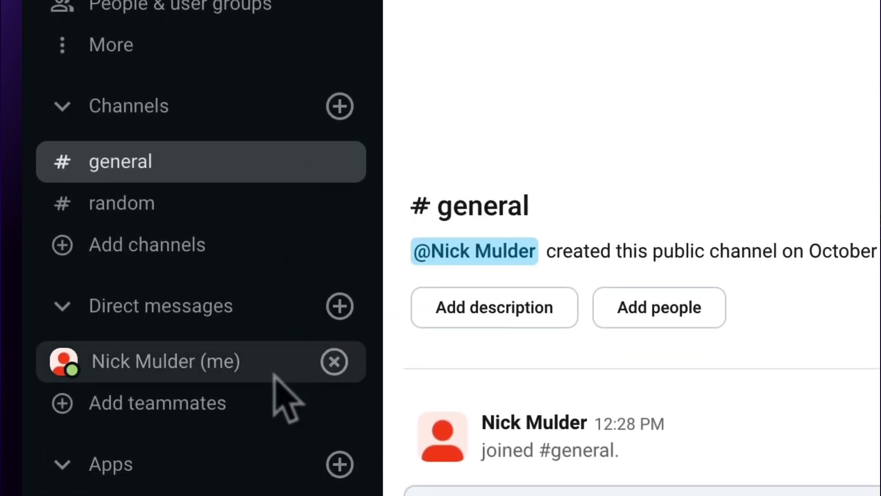
- Add a sidebar section named 'Concept Art' with the palette emoji
click(452, 57)
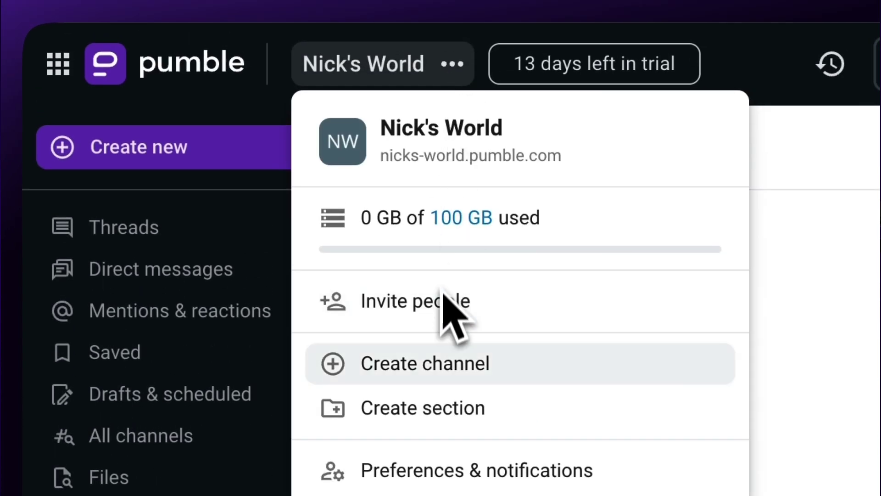
click(430, 414)
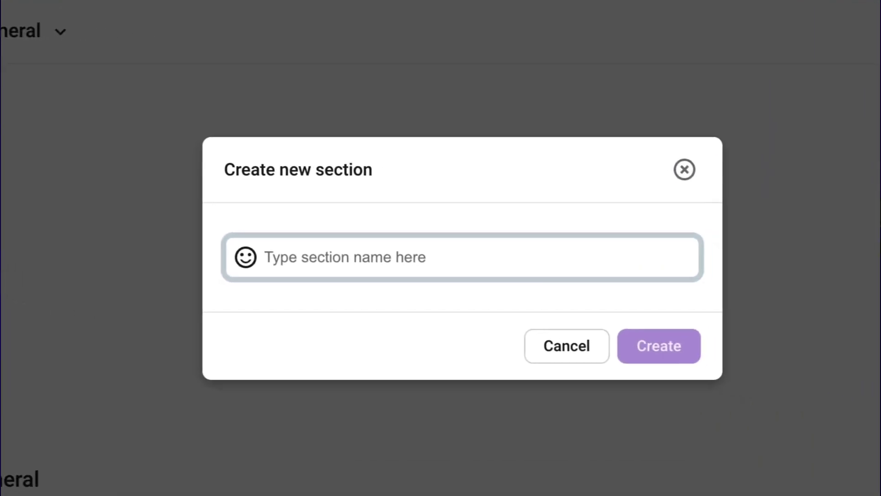
text(Cond)
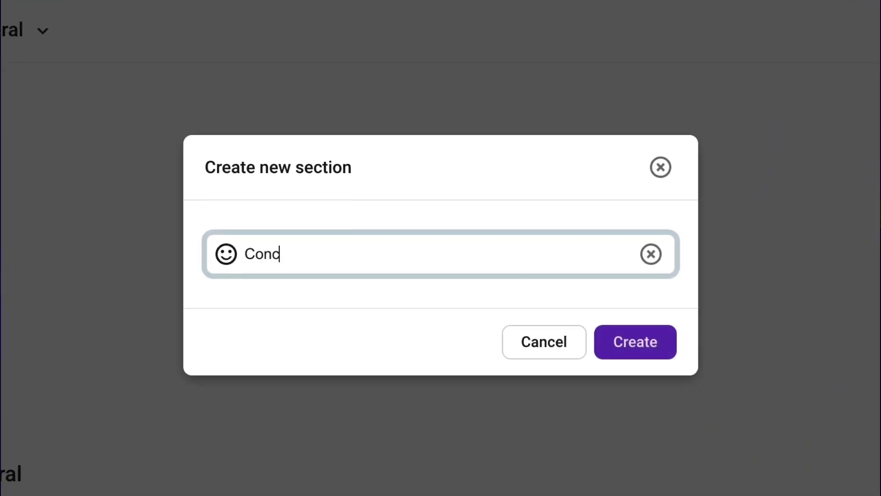
click(226, 254)
text(Art)
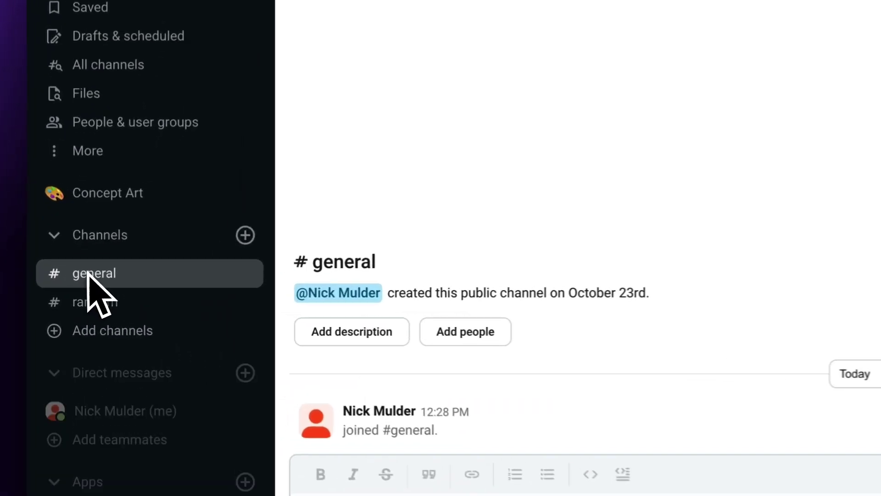
- Move #general and #random into Concept Art, return them to Channels, then collapse Channels
drag(76, 295, 78, 258)
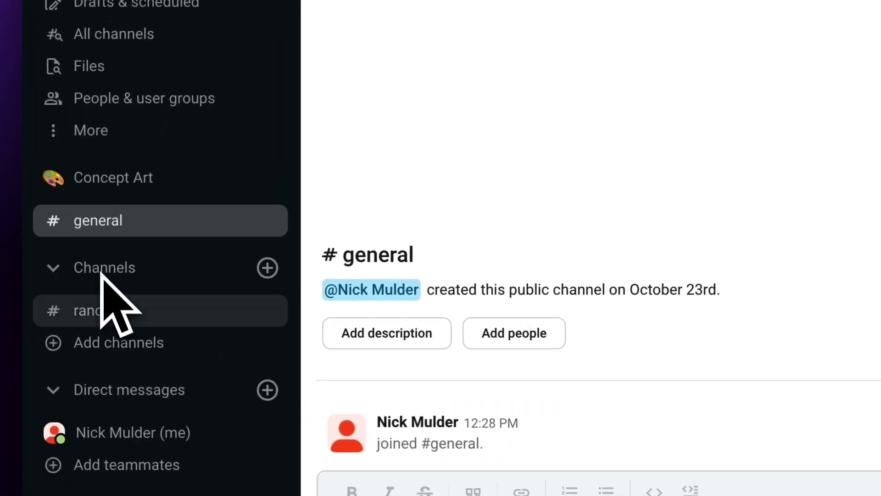
drag(81, 309, 78, 290)
drag(96, 260, 108, 312)
drag(89, 220, 66, 282)
click(53, 221)
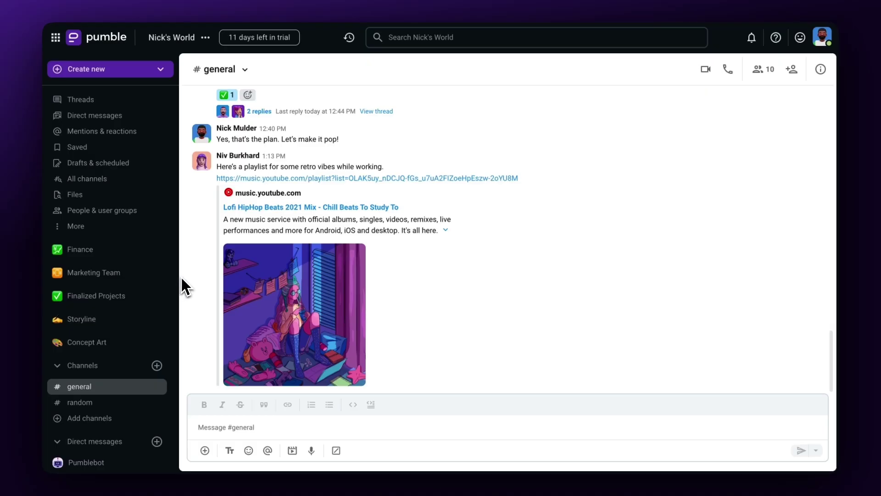
- Create channel 'roll-out-schedule' in Finalized Projects, described 'Final submissions to next phase'
click(146, 74)
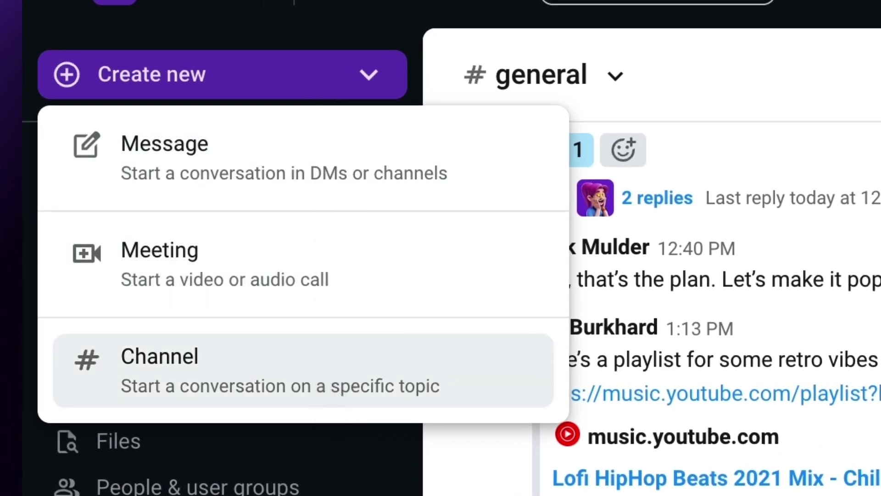
key(Escape)
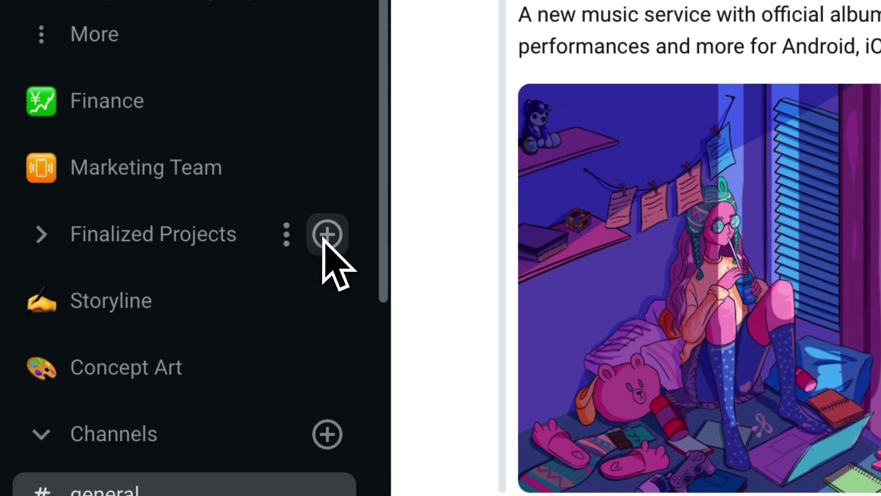
click(327, 235)
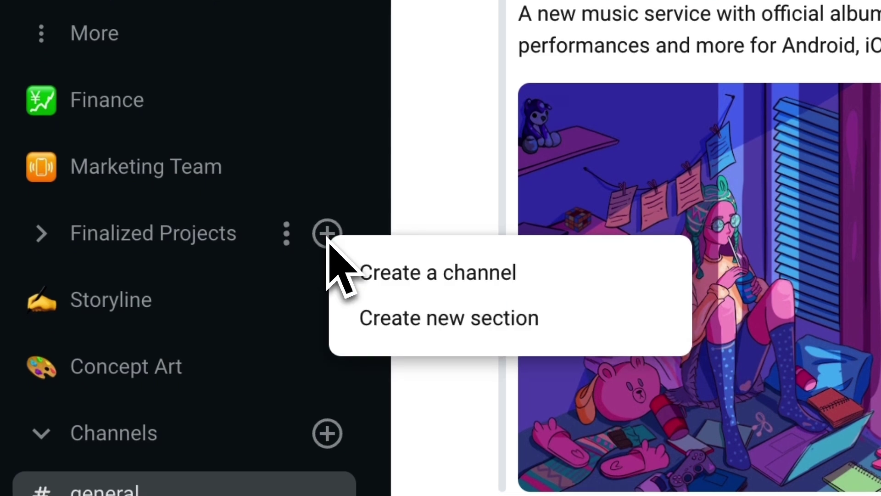
click(400, 275)
text(roll-out-schedule)
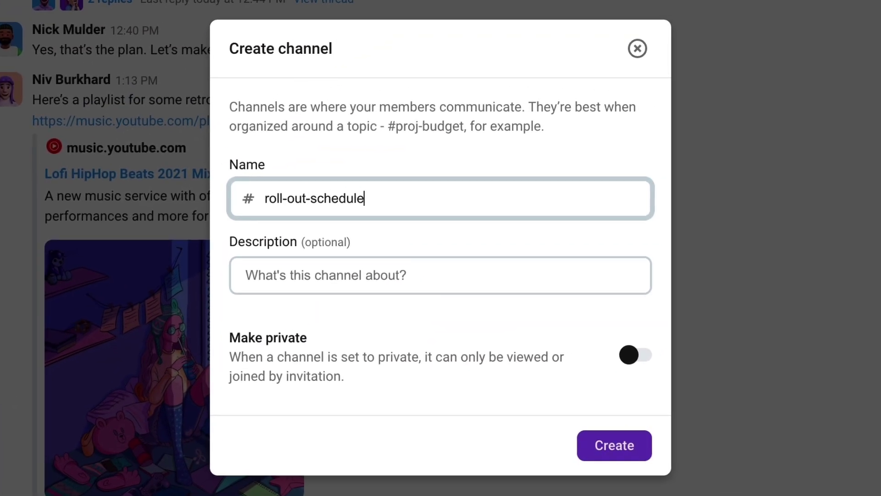
click(283, 291)
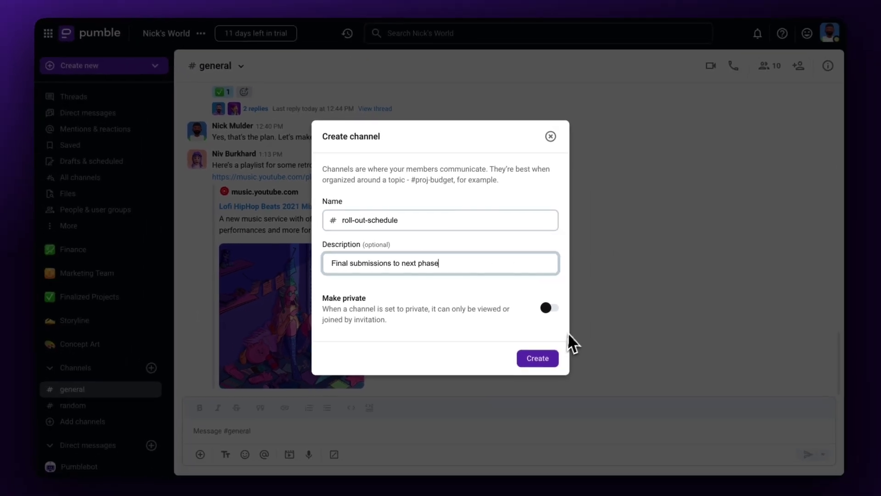
click(614, 445)
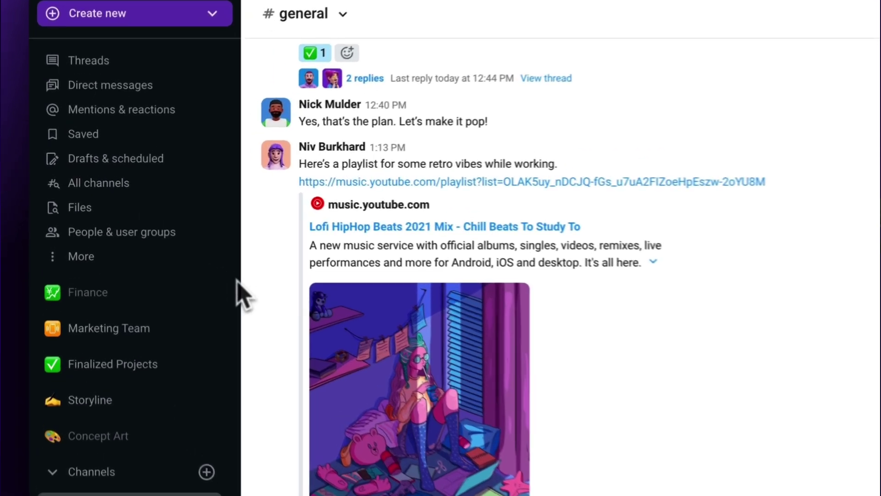
- Find environment-concepts in the All channels list and join it
click(115, 181)
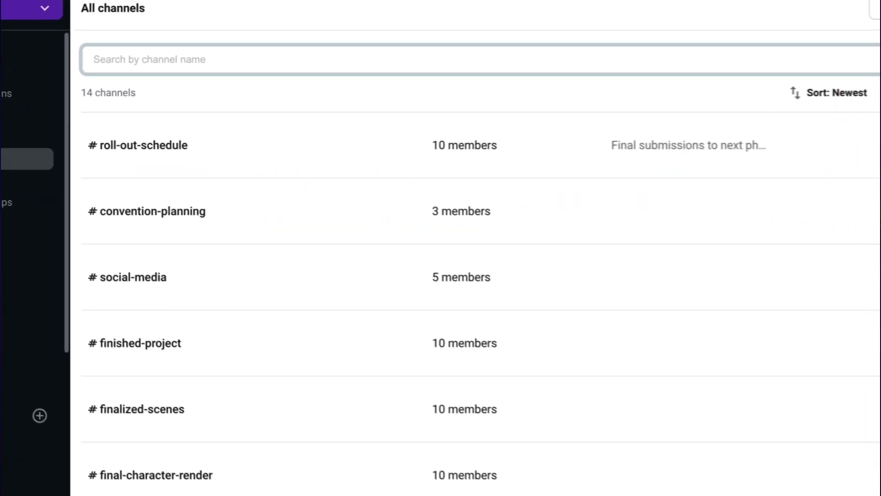
scroll(453, 354, down, 10)
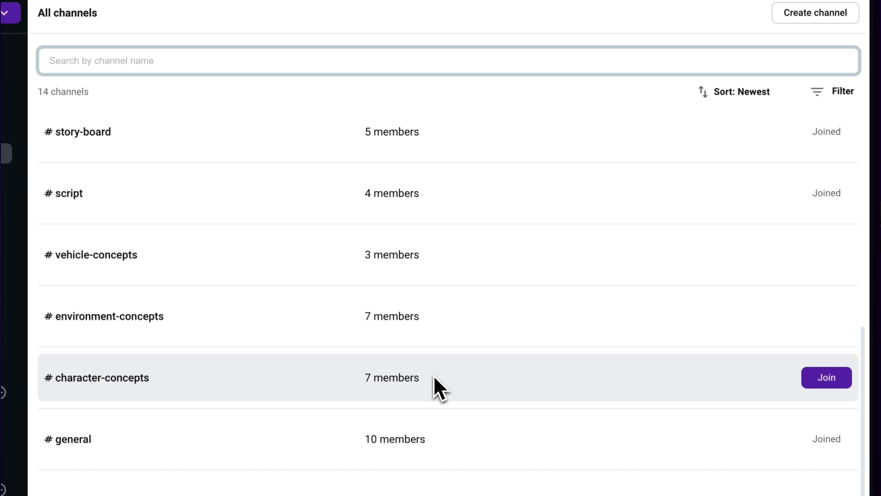
click(814, 316)
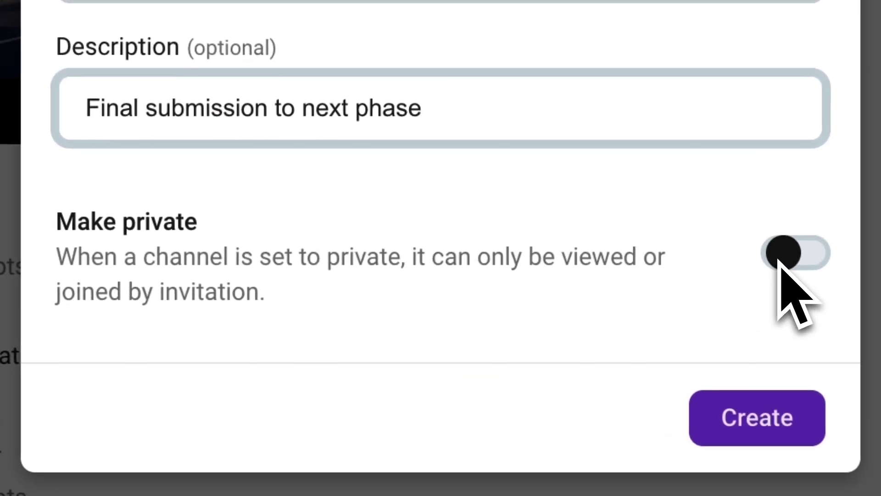
- Make the new roll-out-schedule channel private
click(785, 257)
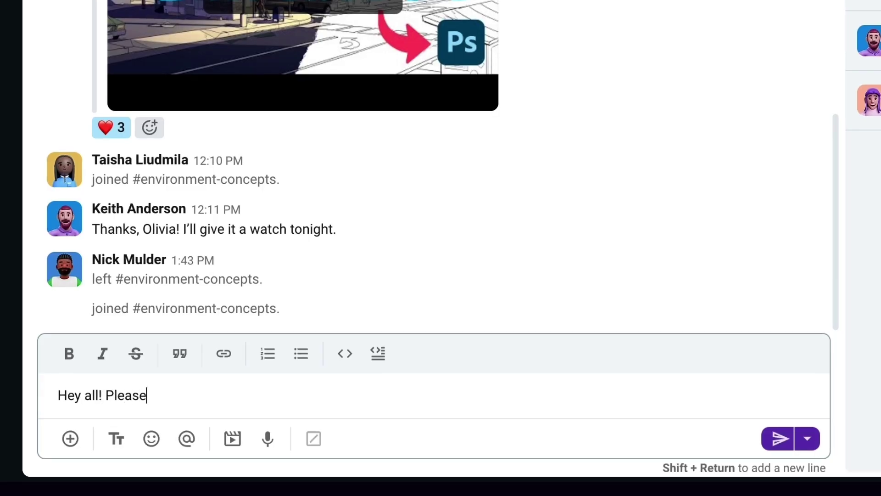
- Post a thread reply praising the design, bookmark the image post, and send the upload reminder
text(pr)
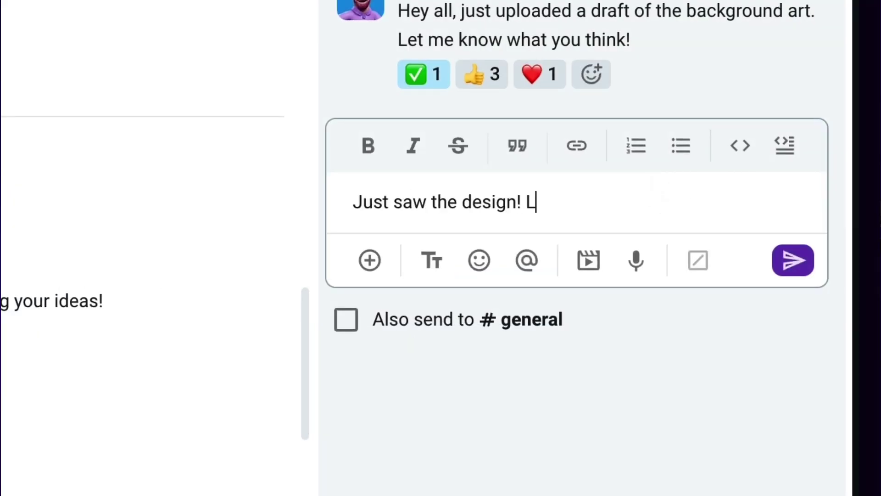
click(792, 261)
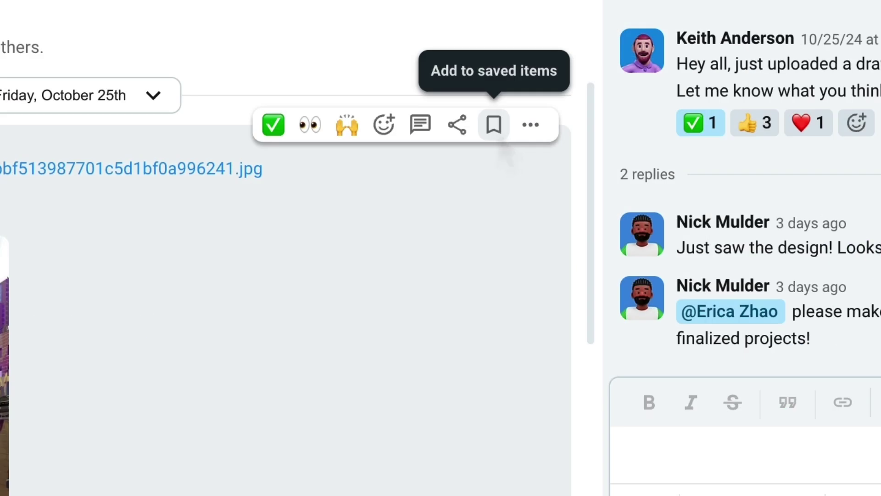
click(494, 124)
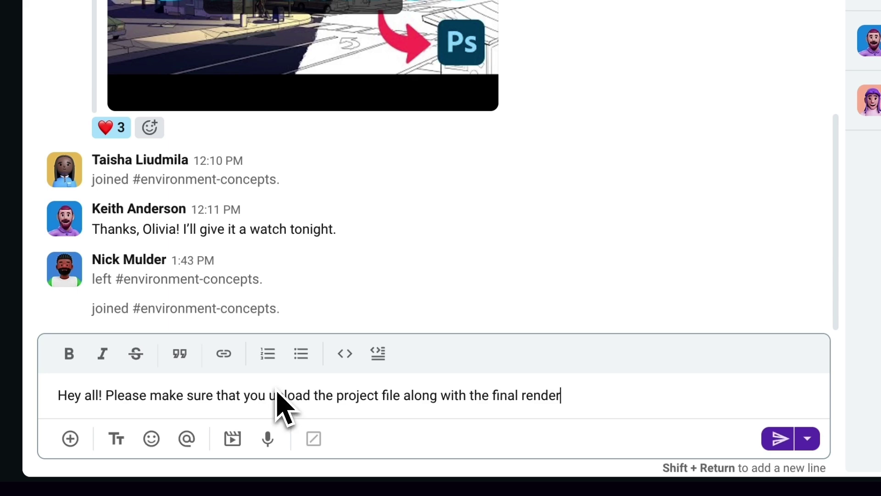
click(776, 447)
- Direct-message a teammate asking whether they've checked out the new character design
click(130, 193)
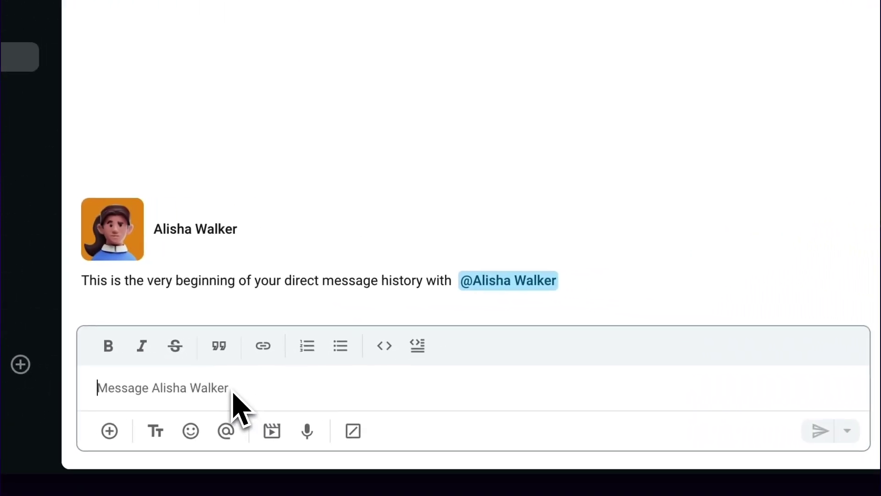
text(Hey Alisha! Did you get a chance to check out the new character design?)
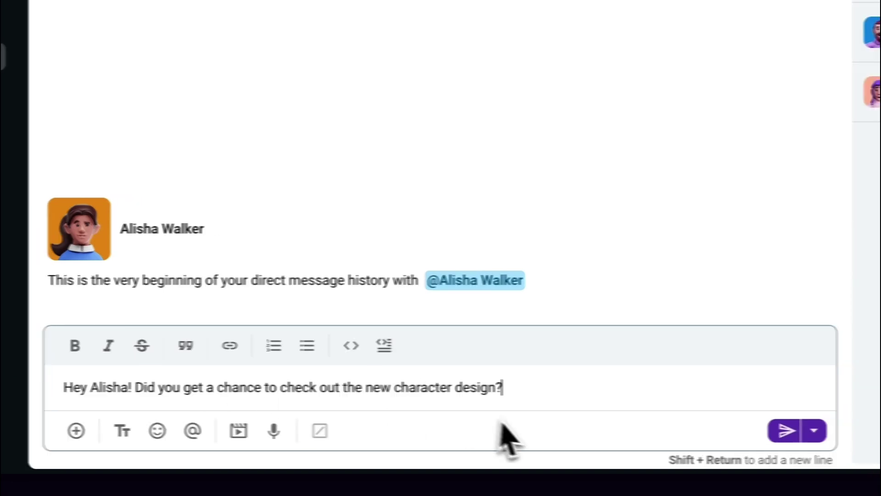
click(815, 430)
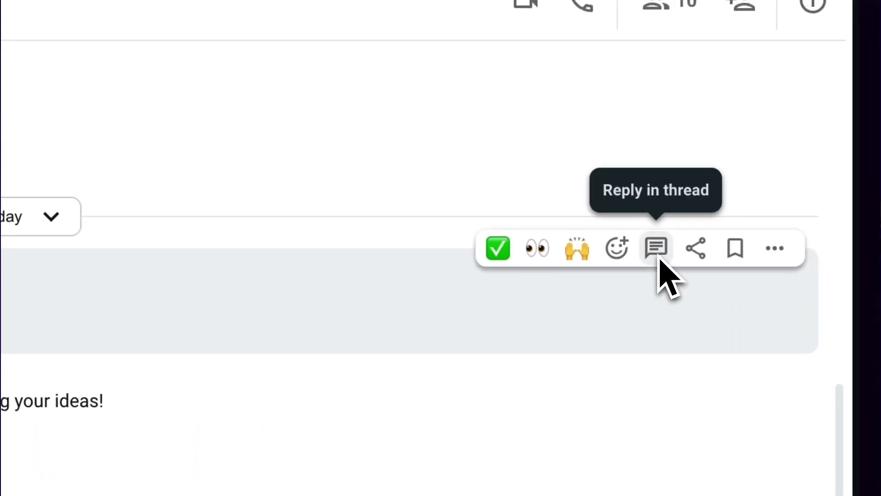
- Post a thread reply on the background-art message praising the design
click(662, 256)
text(Just saw the design! Looks great!)
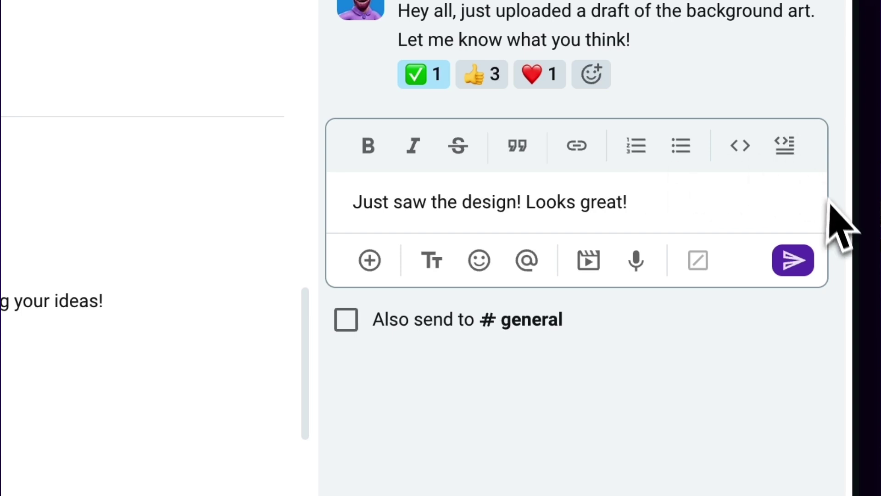
key(Return)
- Mention a teammate in the thread, asking them to add this to the finalized projects
text(@erica)
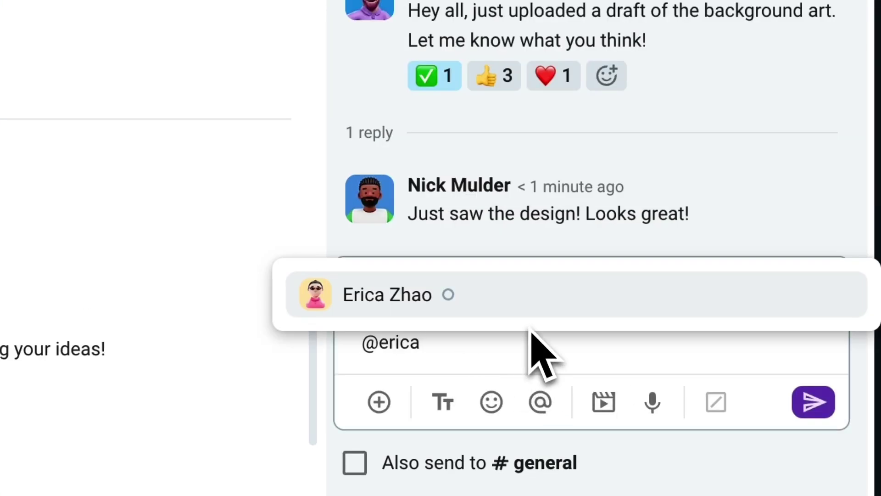
click(532, 306)
text(please make sure to add this to )
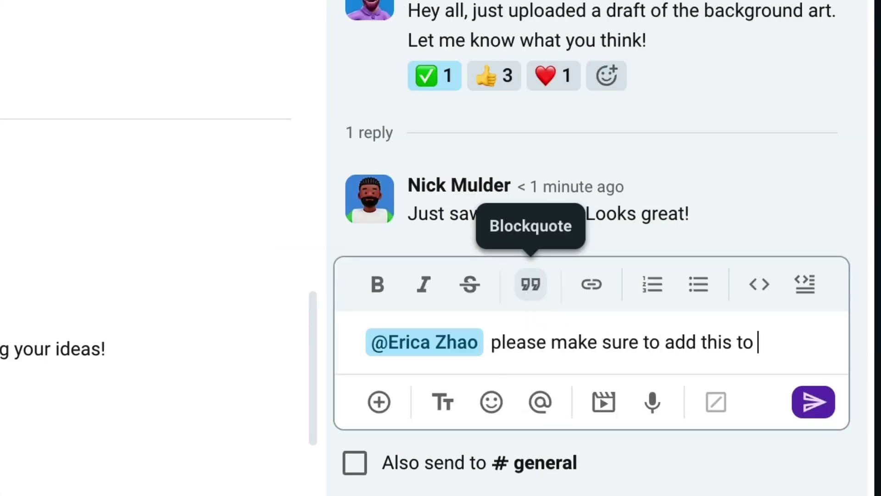
text(the finalized projects!)
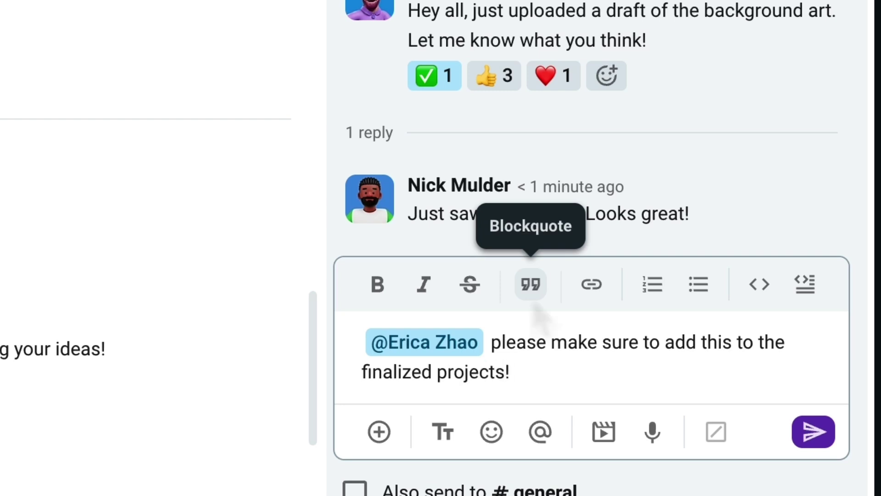
click(810, 434)
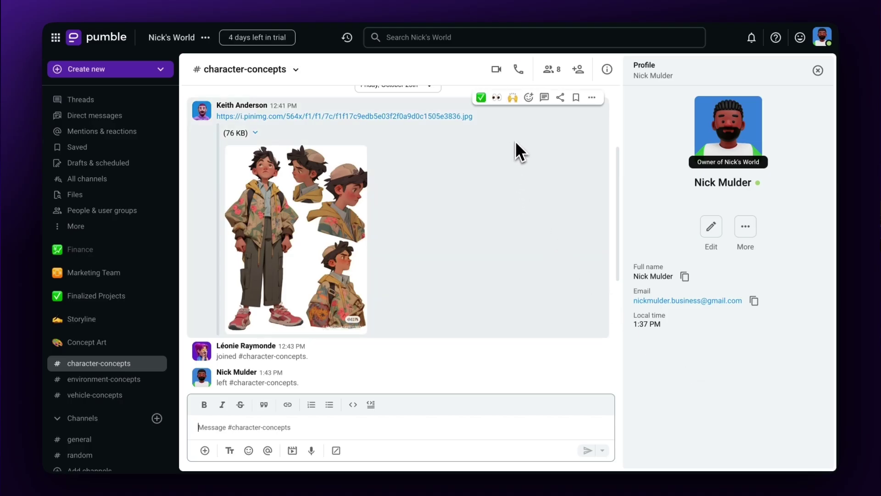
- Add a 💯 reaction to the character image post from the Frequently used emojis
click(528, 98)
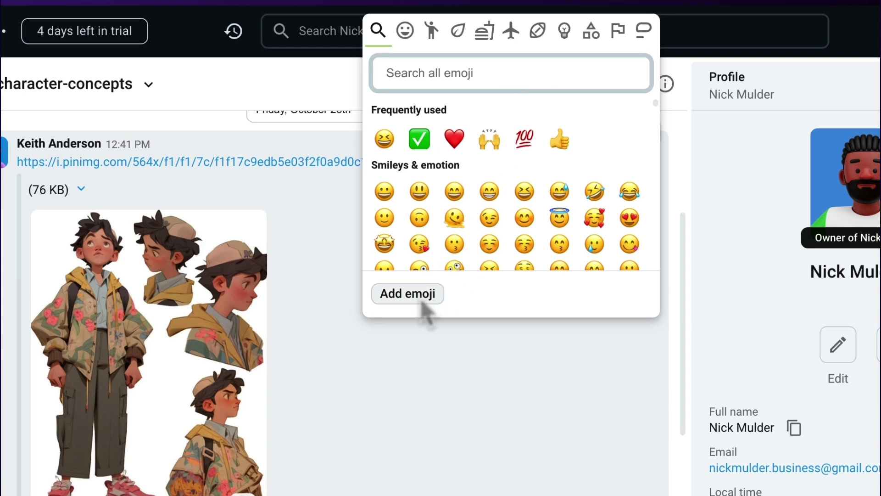
click(515, 154)
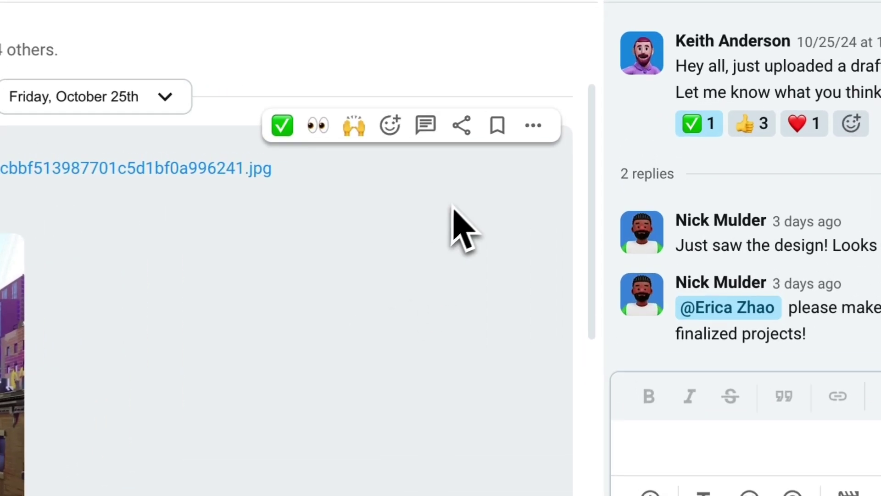
- Bookmark the city artwork message and view it in the Saved items list
click(495, 133)
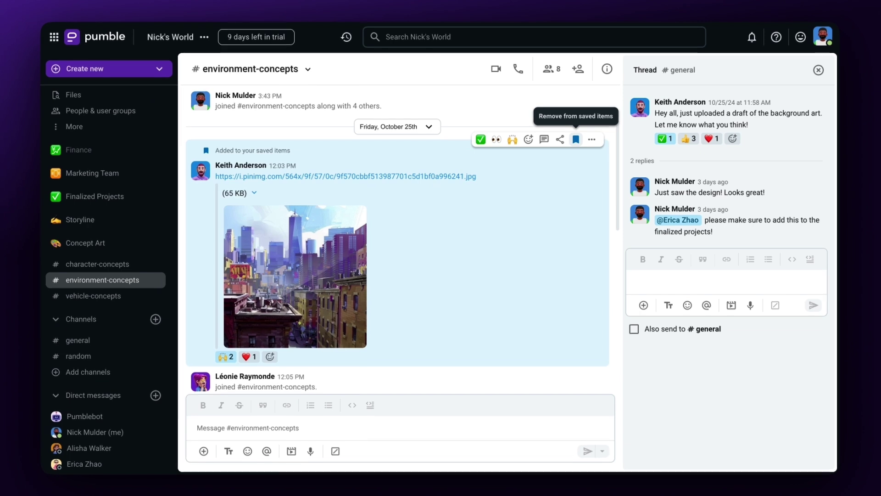
scroll(110, 190, up, 3)
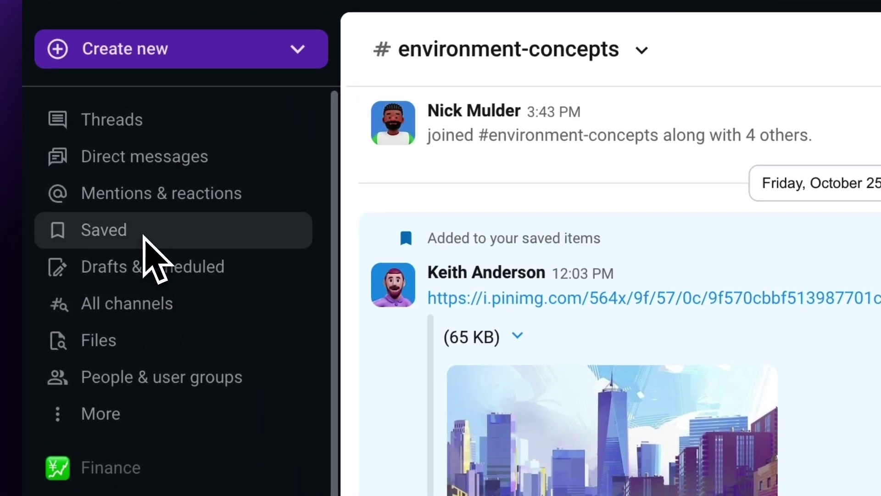
click(145, 235)
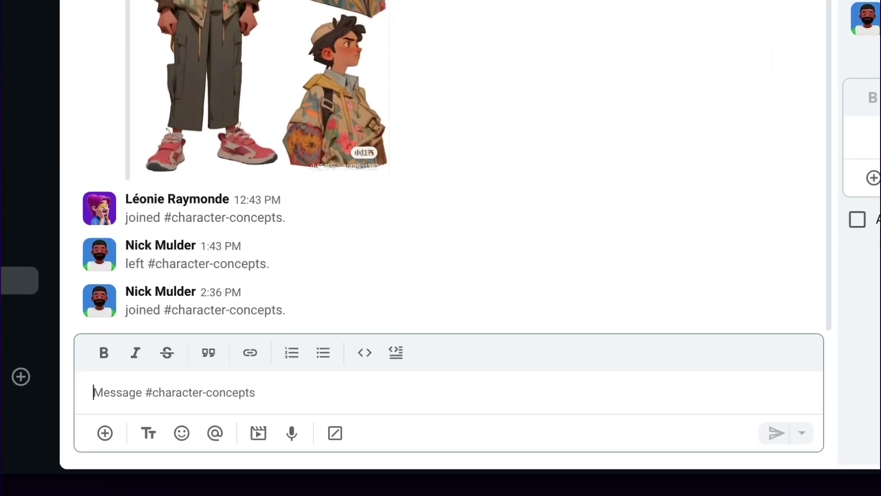
- Schedule 'Hey all !' for later today at 1:00 PM, then check the Scheduled tab
text(Hey all we're going to have a call about the new character designs t)
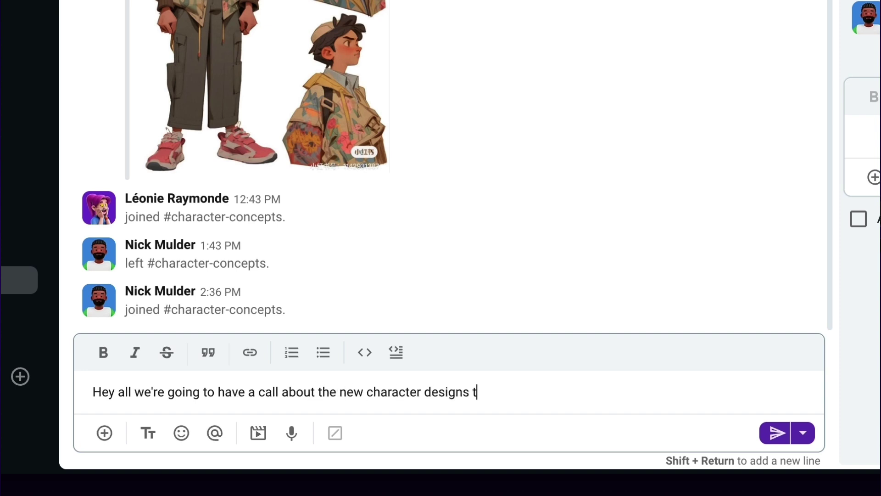
text(!)
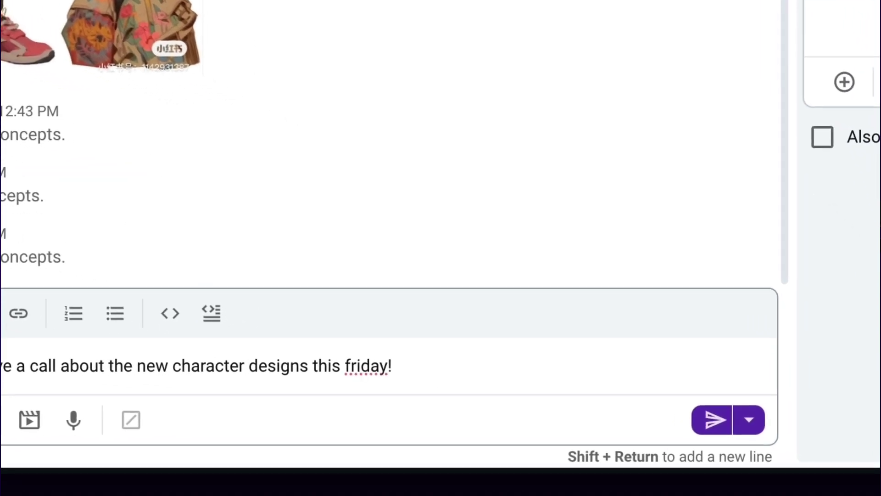
click(747, 420)
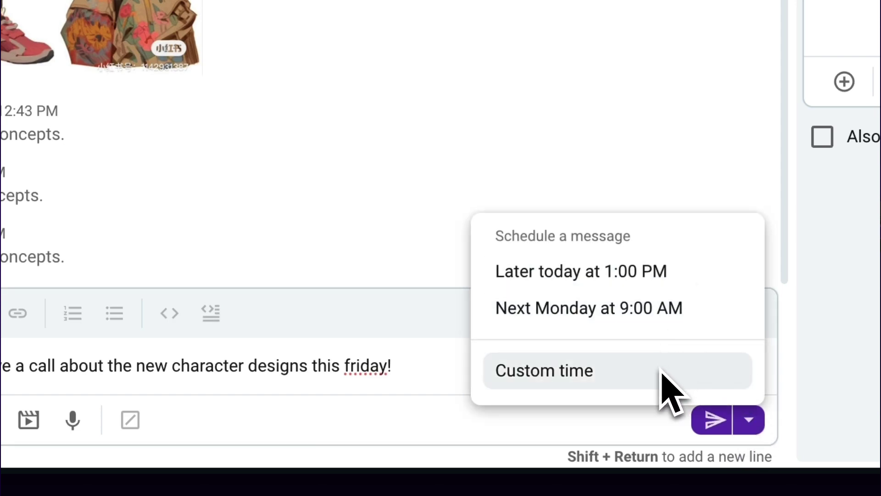
click(643, 278)
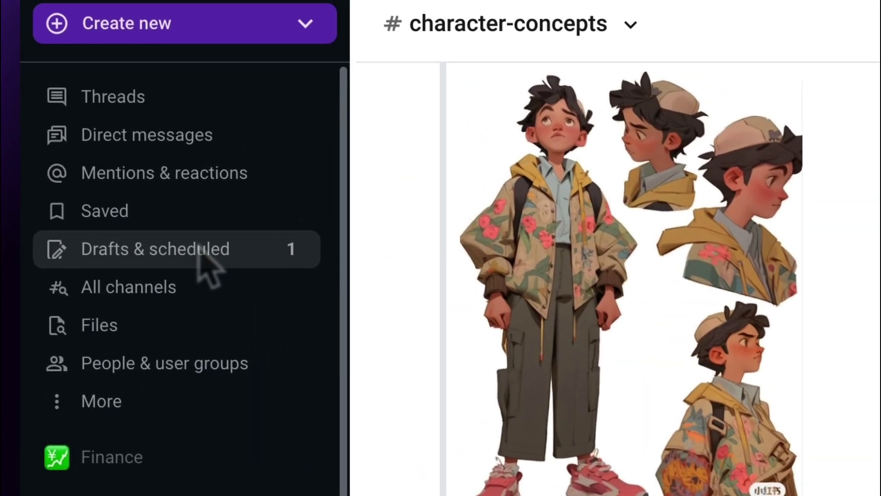
click(202, 261)
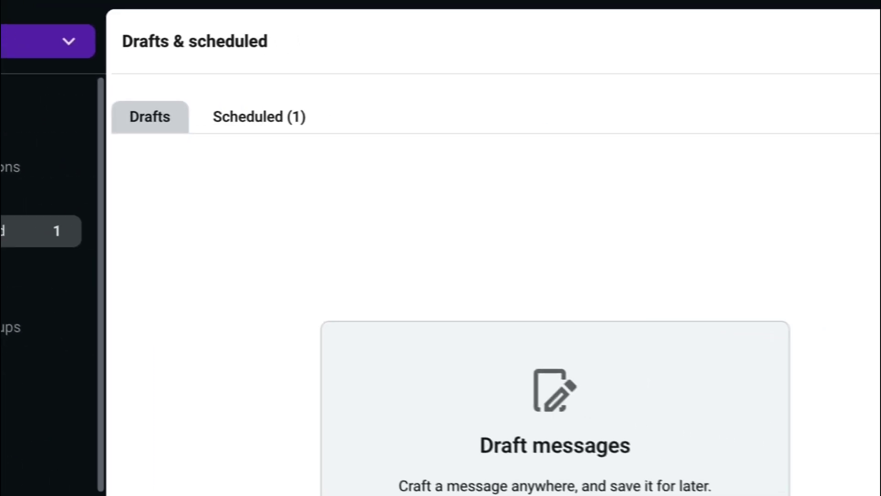
click(151, 129)
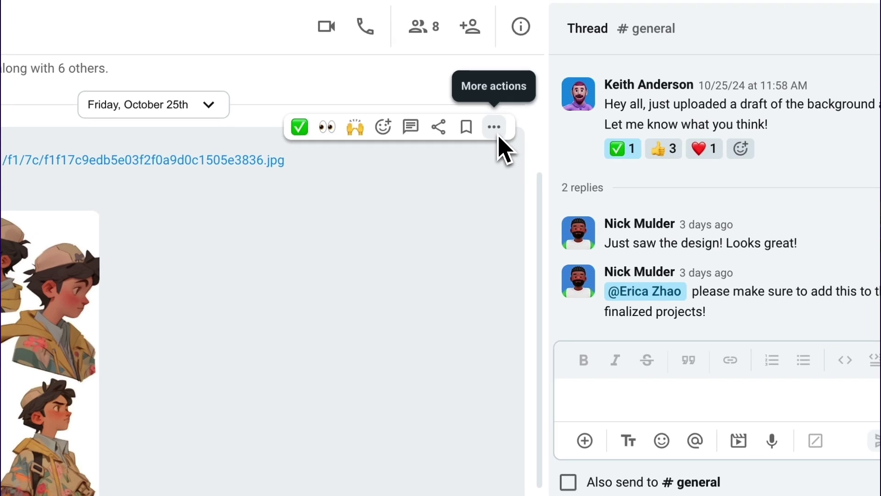
- Set a 'Tomorrow' reminder on the character image message
click(710, 42)
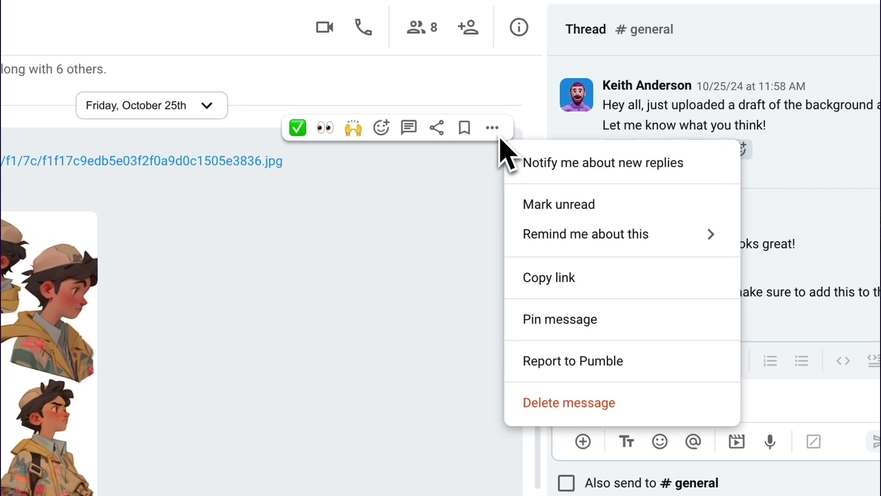
mouse_move(549, 220)
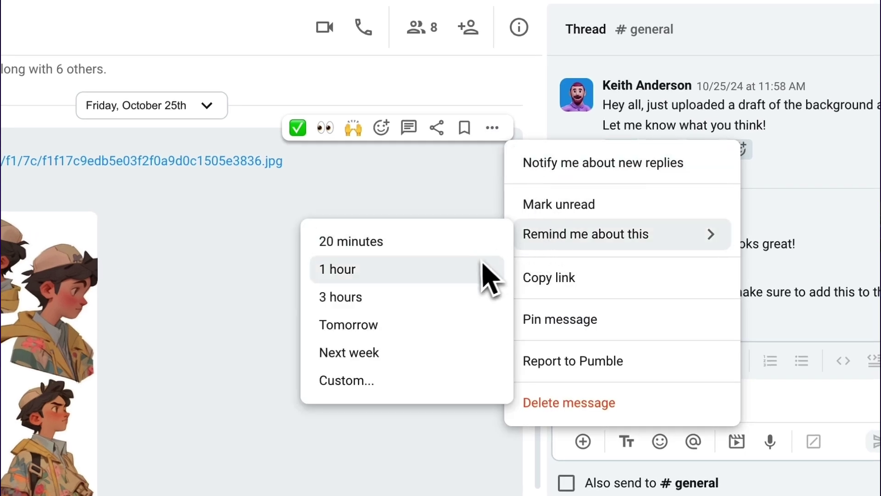
click(433, 333)
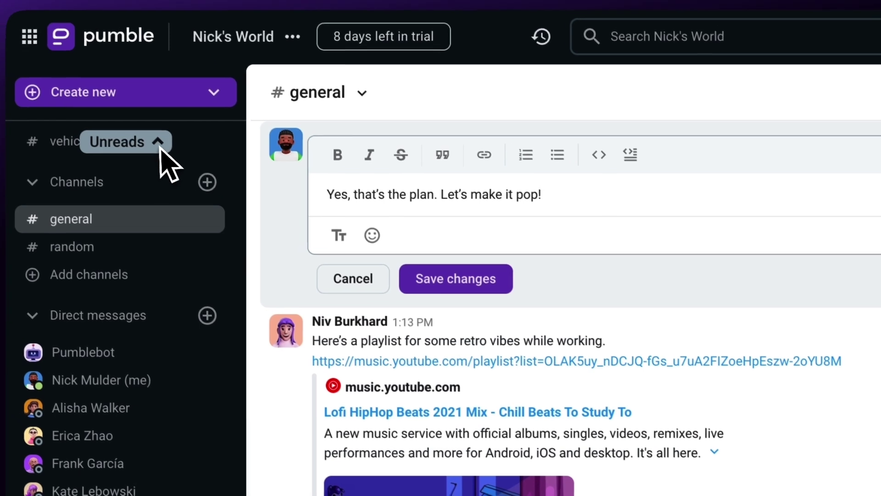
- Use the Unreads and Mentions pills to visit the character-concepts channel twice
click(44, 62)
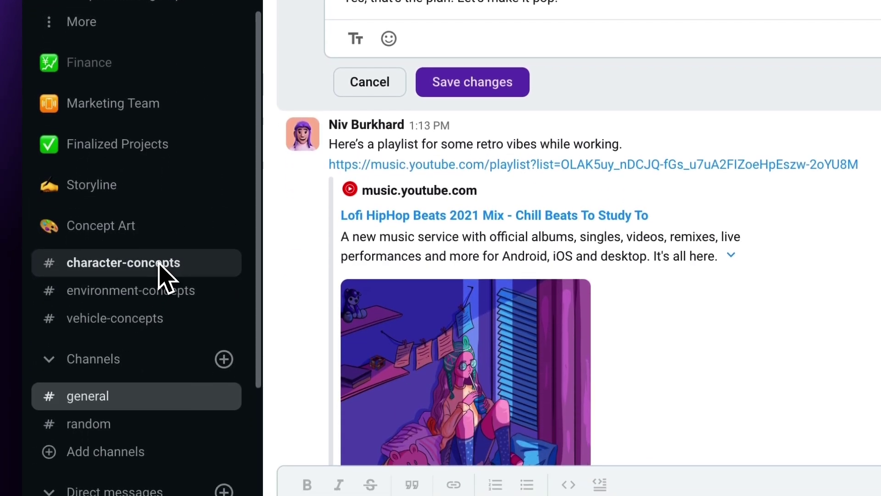
click(159, 267)
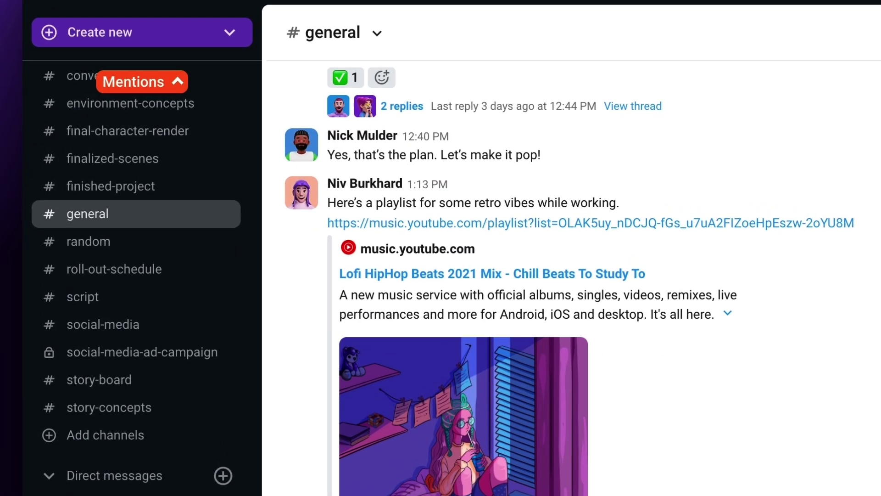
click(121, 98)
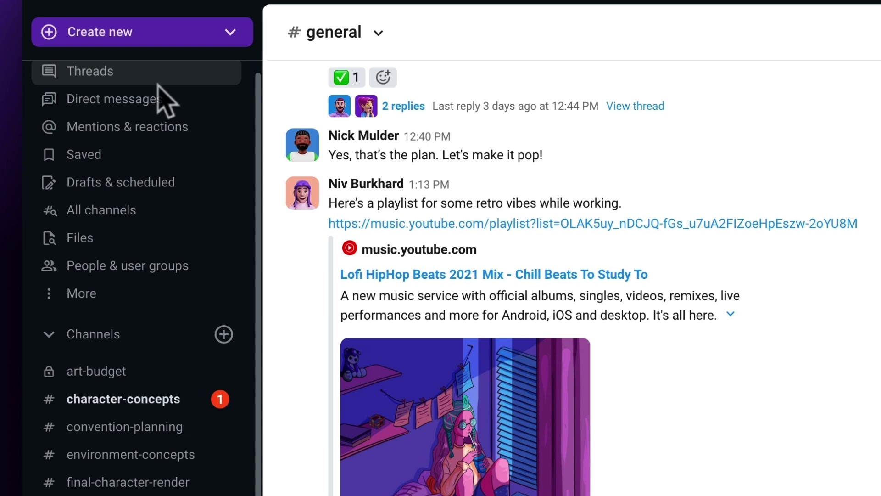
click(159, 400)
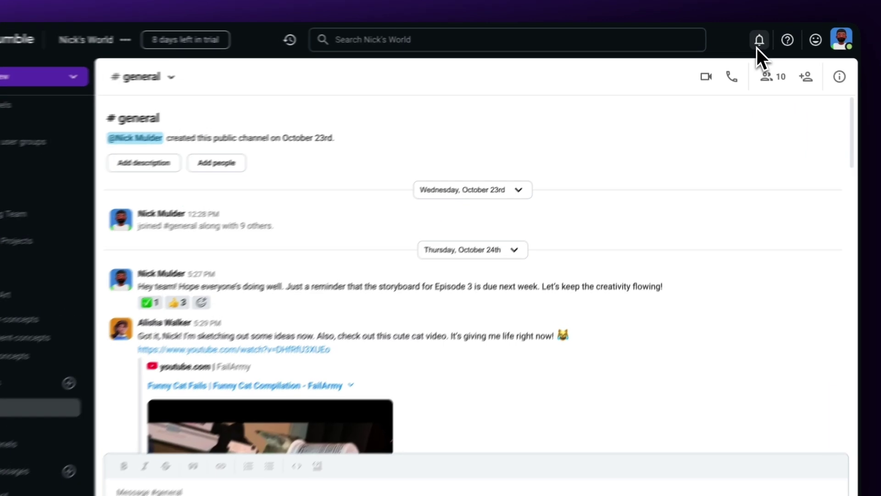
- Check the Pause notifications options, then scroll through Preferences & notifications
click(751, 40)
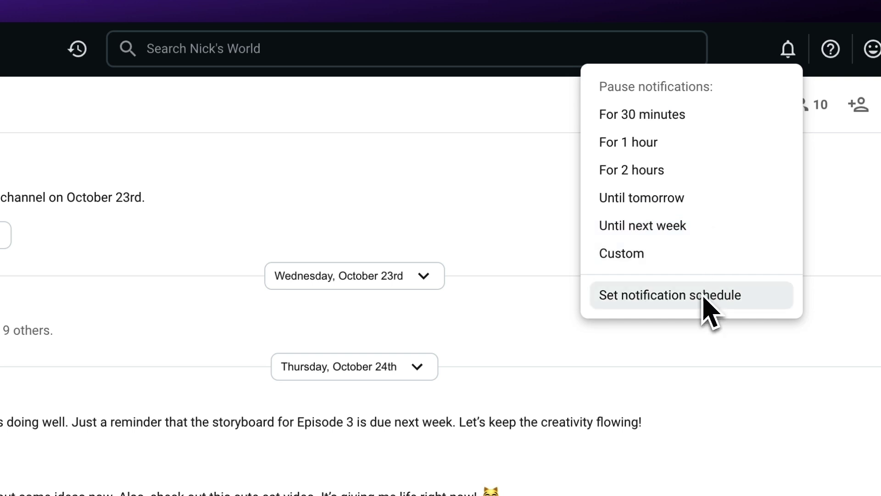
click(206, 28)
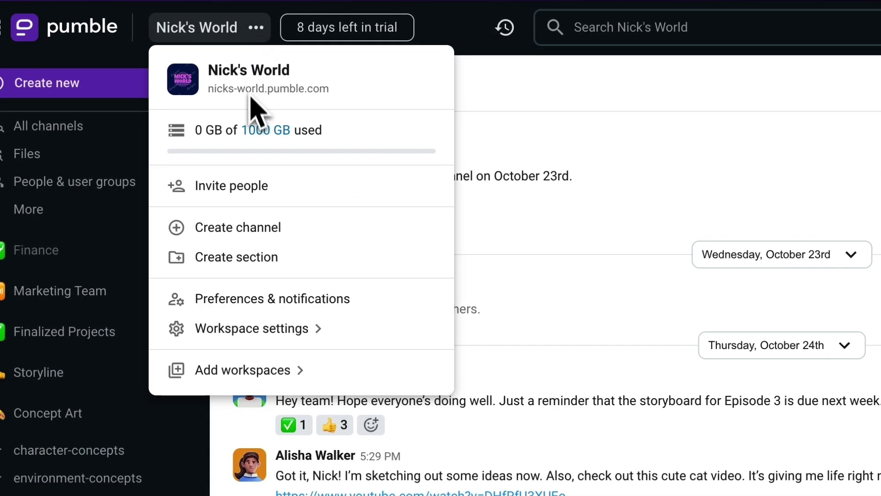
click(278, 307)
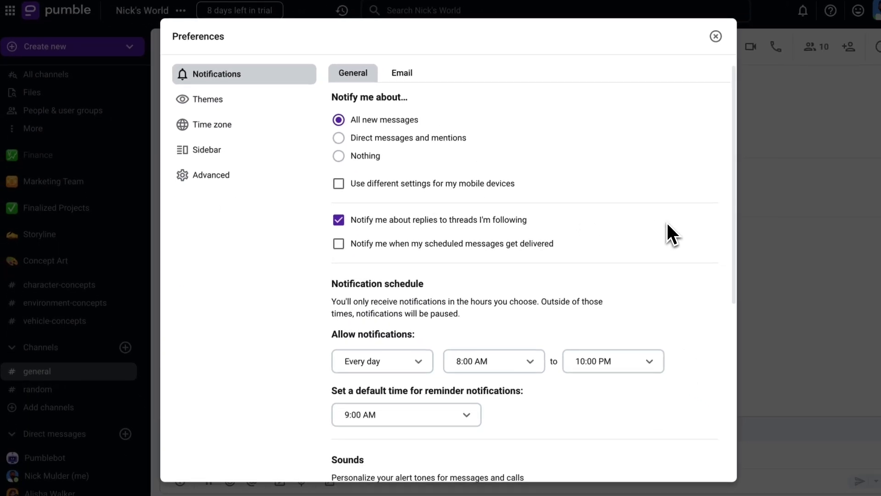
scroll(670, 232, down, 2)
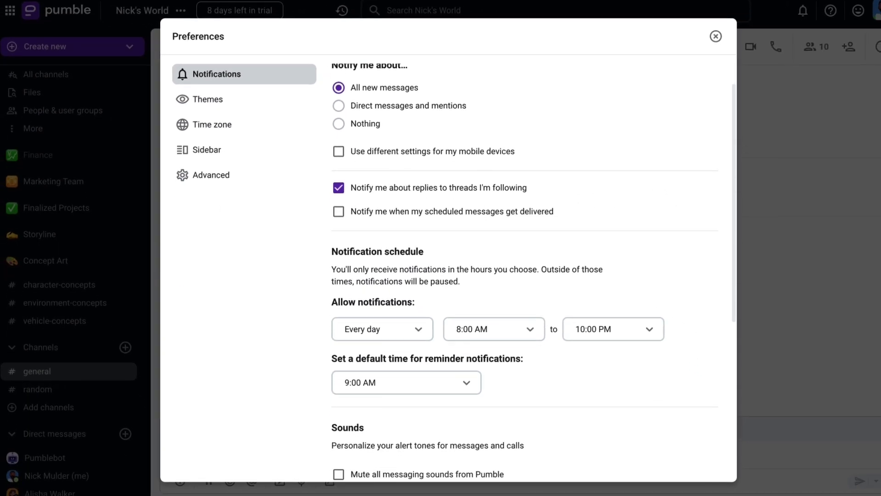
scroll(666, 230, down, 5)
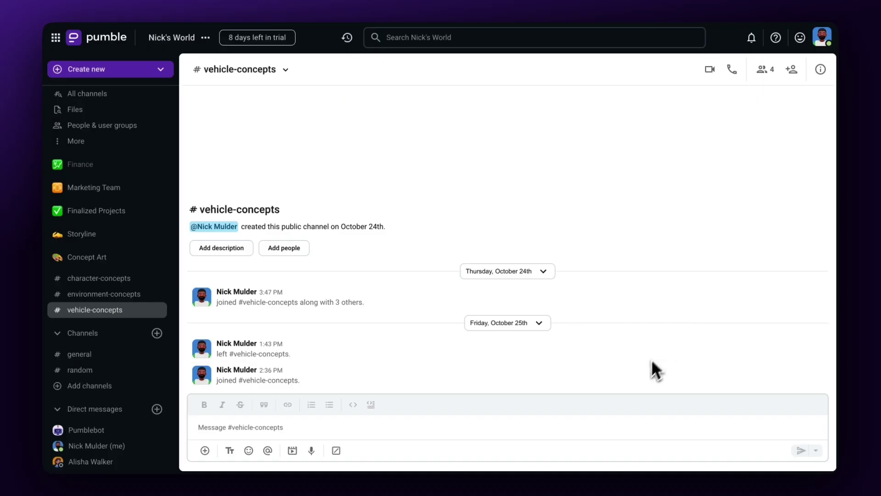
- Drag Cars.jpg from recent downloads into #vehicle-concepts and post it
mouse_move(587, 476)
click(542, 466)
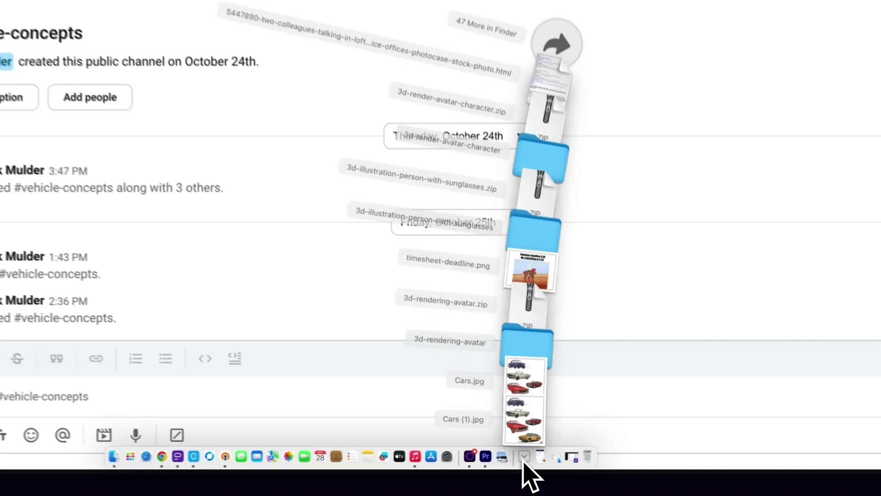
drag(545, 393, 410, 384)
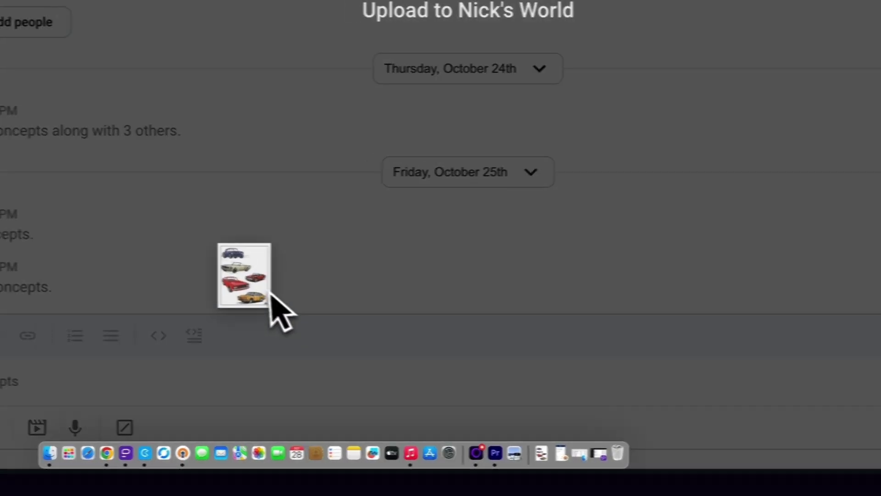
drag(270, 296, 271, 299)
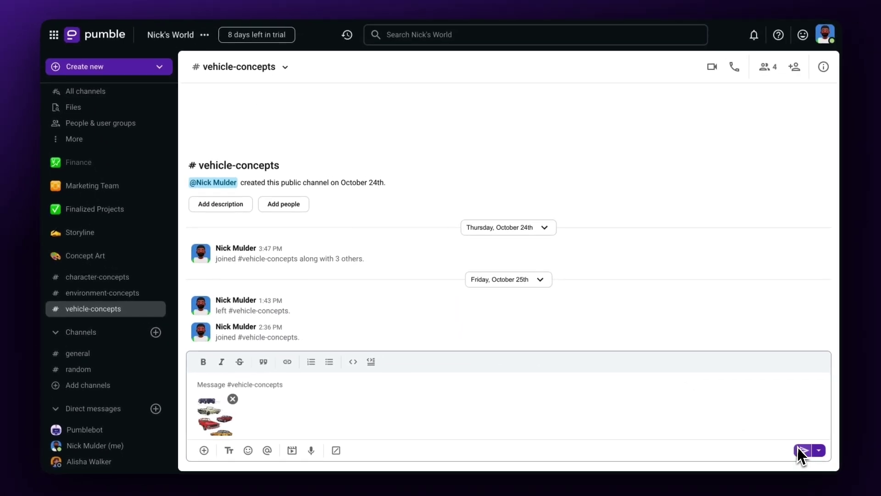
click(801, 451)
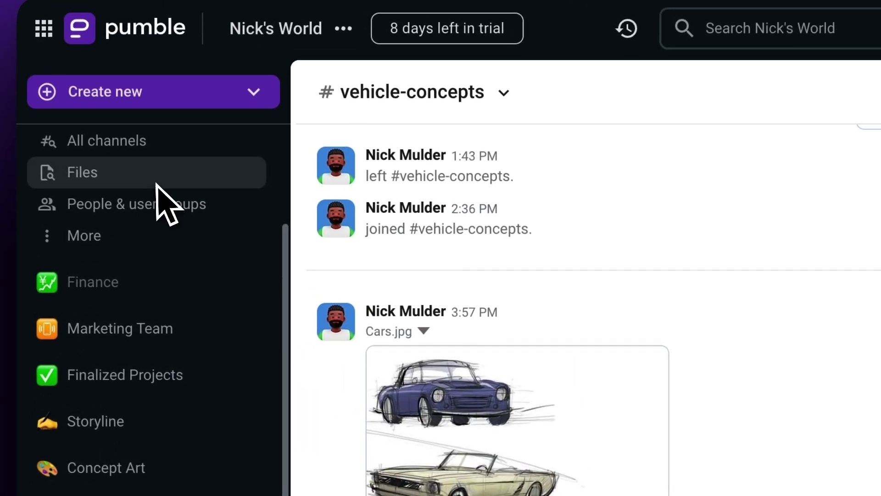
- Check Cars.jpg's actions under Files, then search with the in:vehicle-concepts filter
click(156, 183)
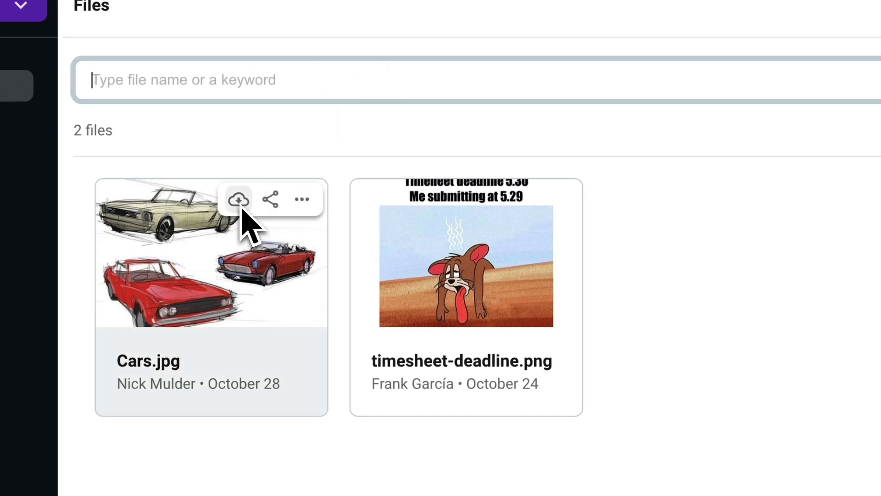
click(299, 202)
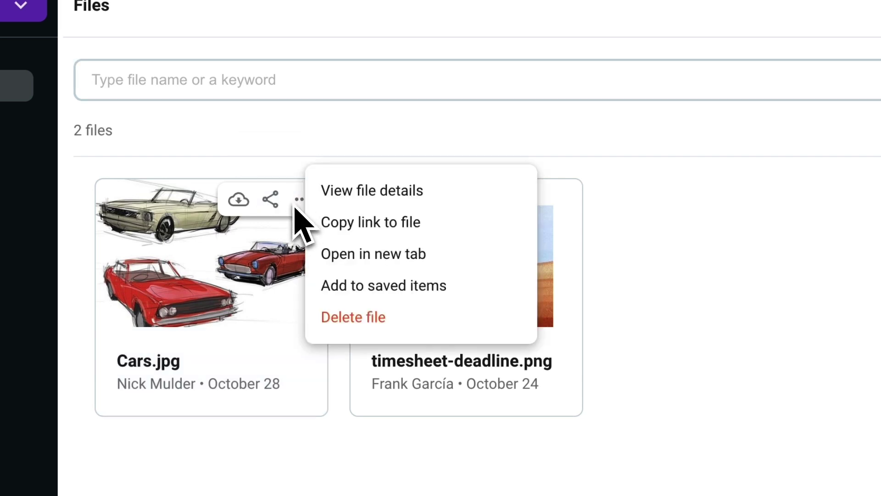
click(299, 34)
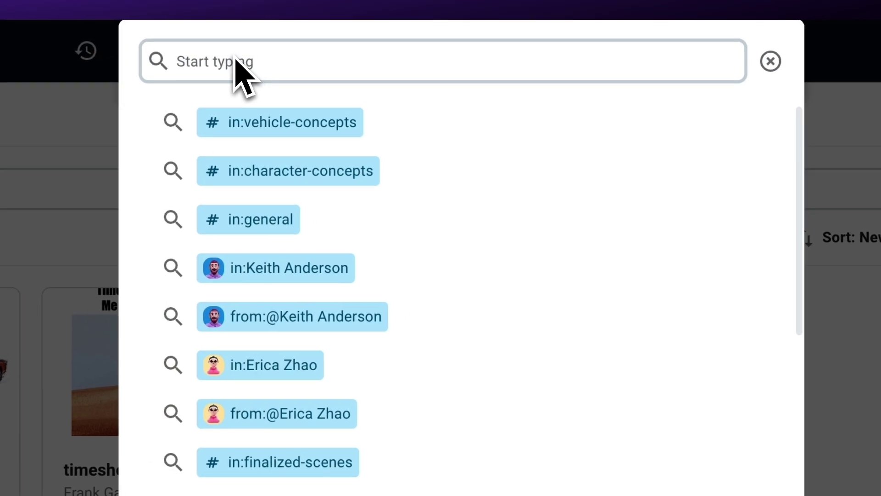
click(237, 131)
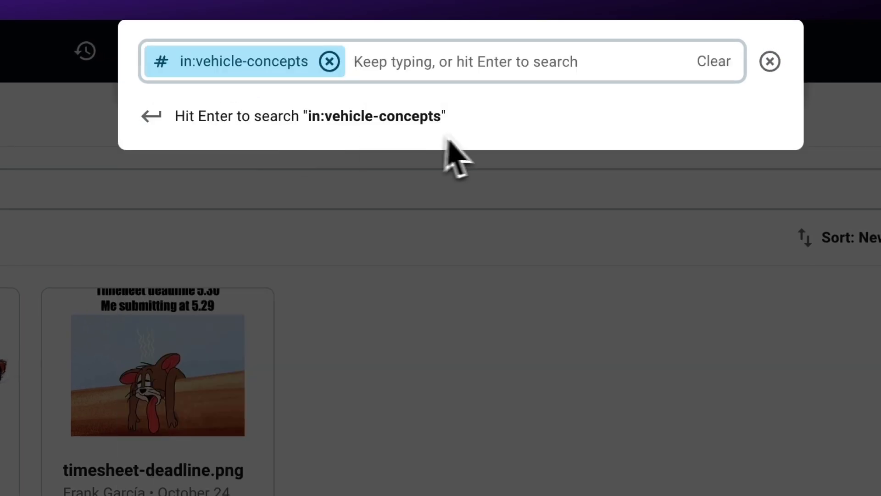
key(Return)
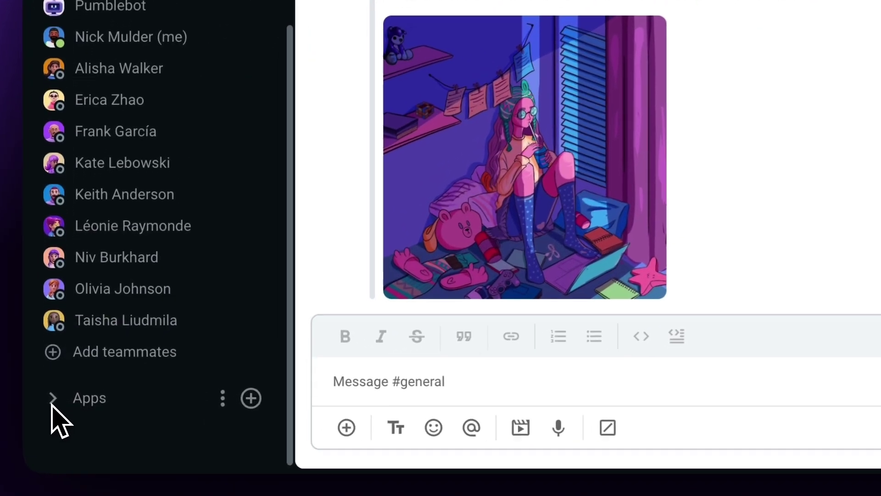
- Expand Apps in the sidebar and scroll through the connected integrations
click(57, 436)
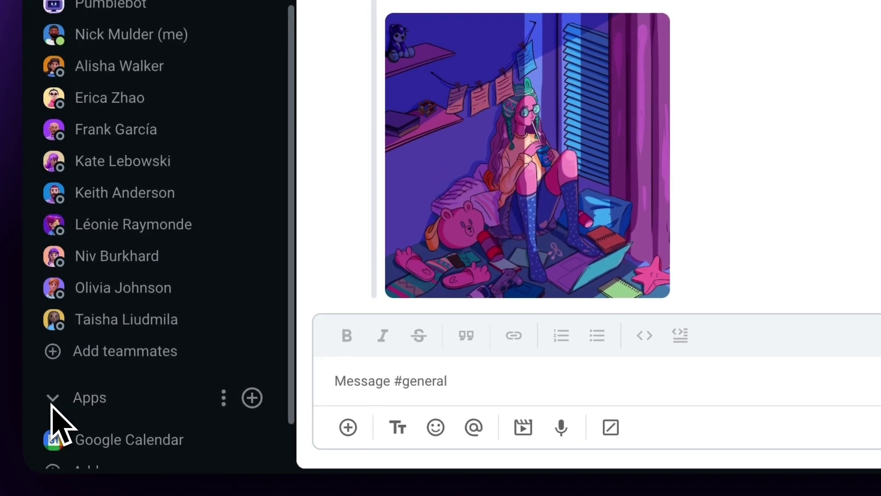
scroll(51, 403, down, 3)
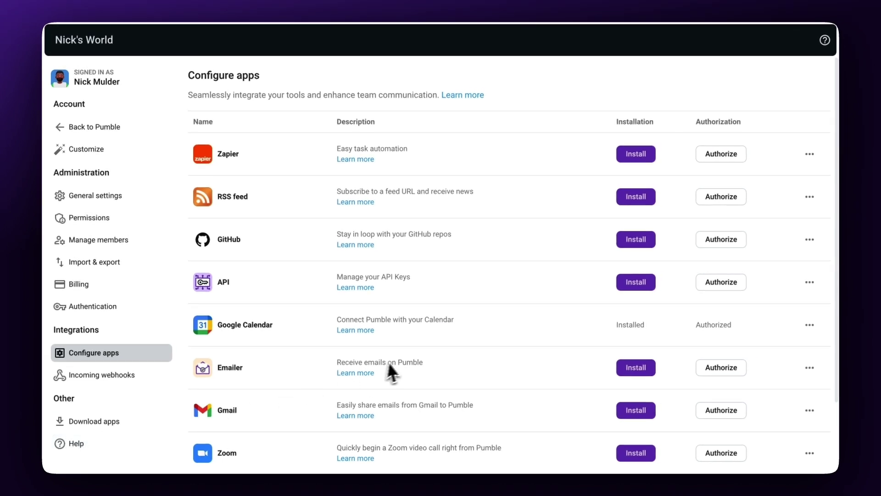
scroll(488, 363, down, 2)
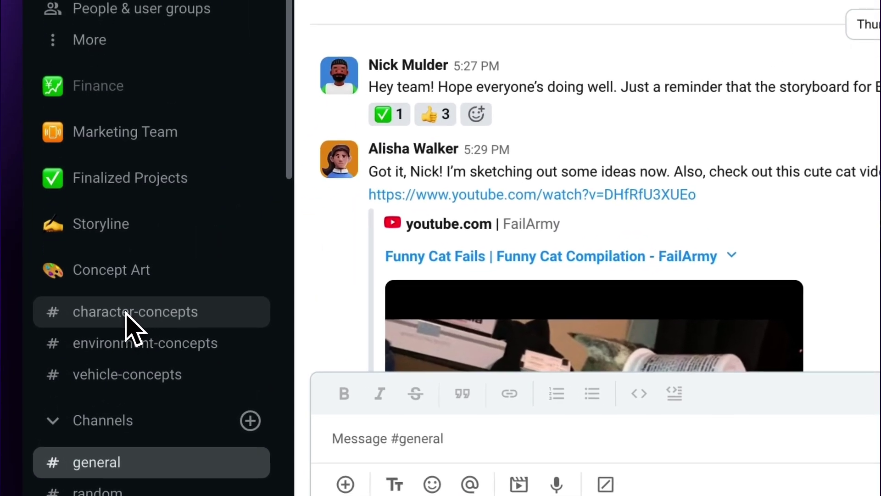
- Start an audio call with everyone in #character-concepts and confirm calling the channel
click(98, 365)
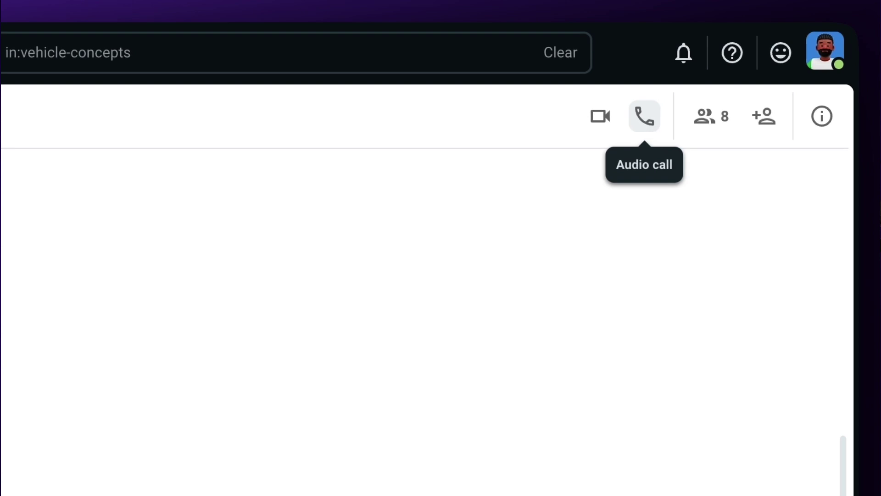
click(645, 115)
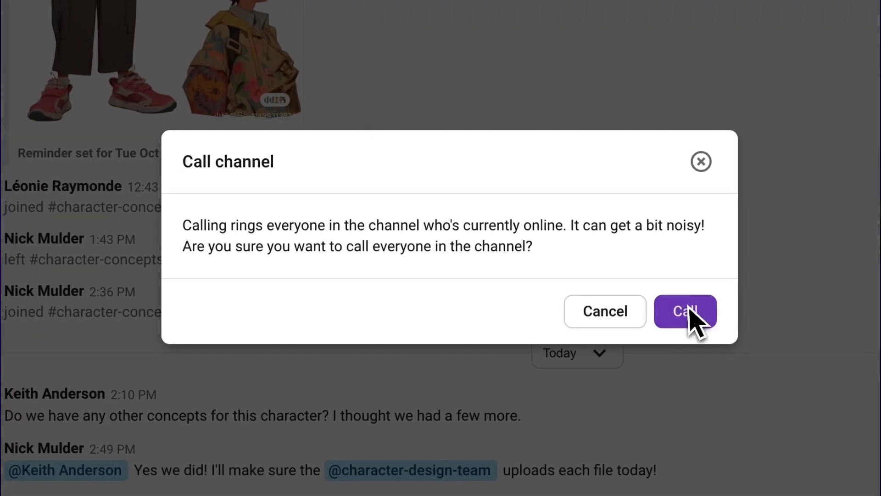
click(690, 309)
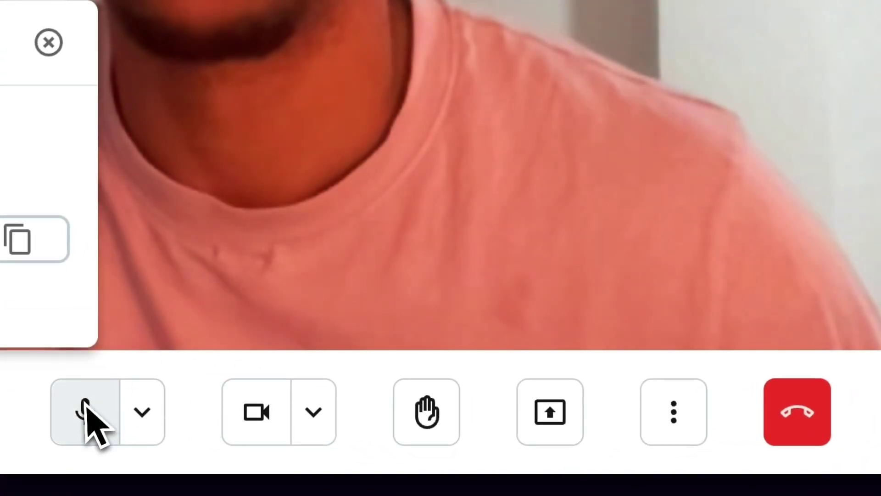
- Mute the microphone, turn off the camera, and check the call's extra options menu
click(83, 409)
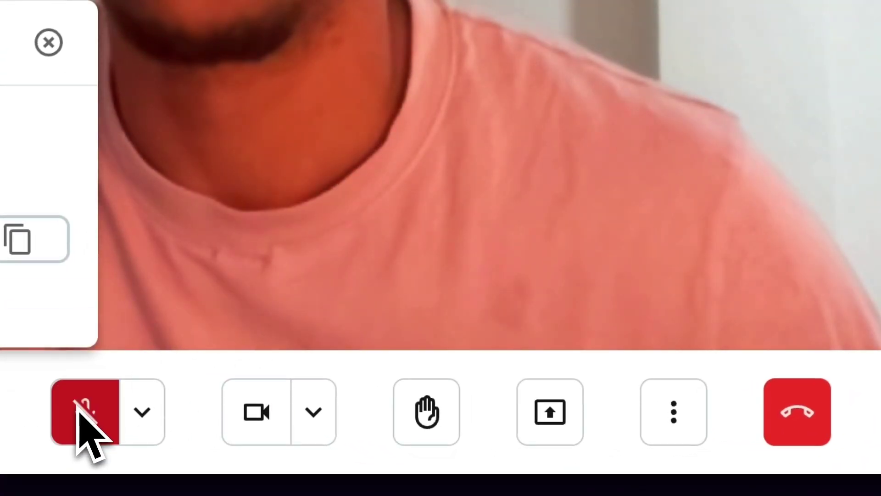
click(270, 408)
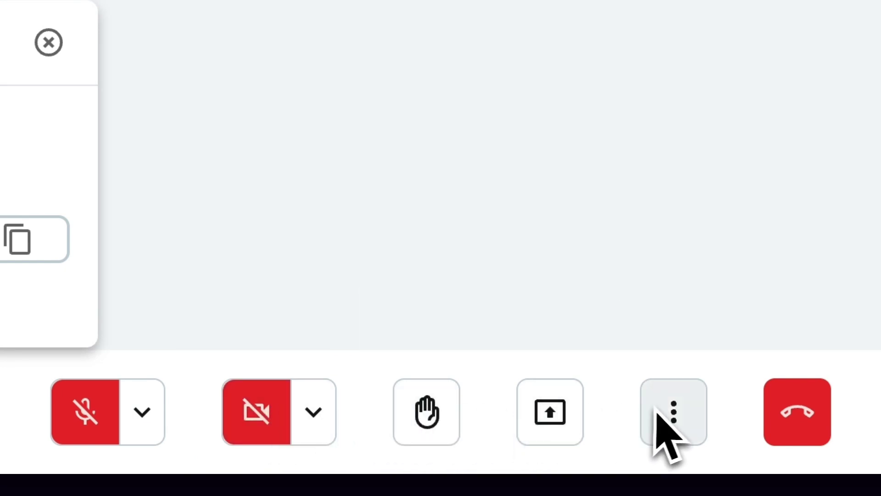
click(674, 413)
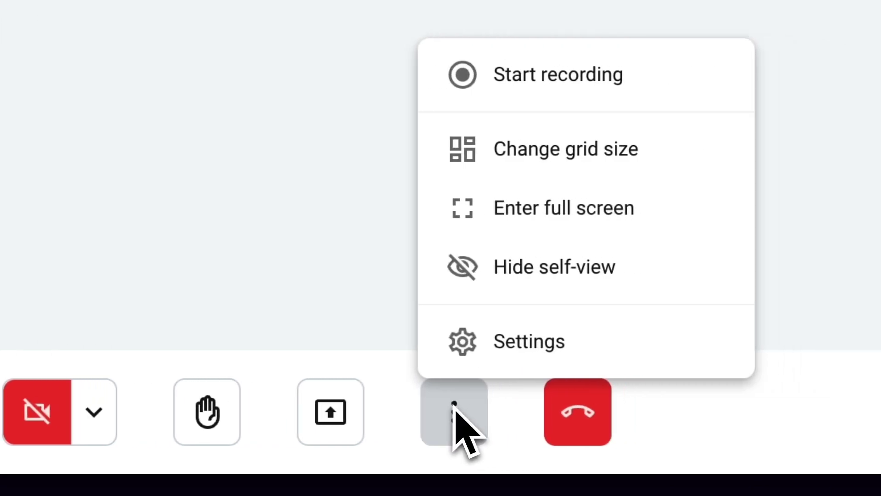
click(673, 413)
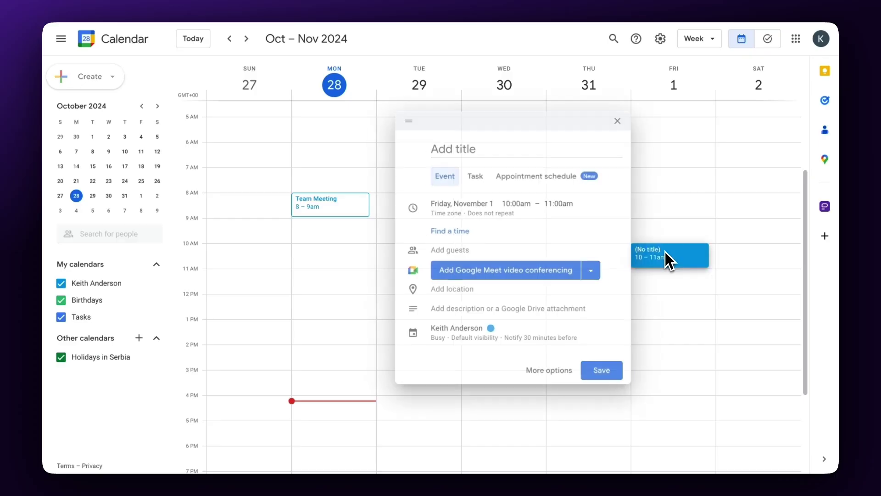
- Title the Friday event 'Character design 1 on 1' and add a Pumble meeting link
text(Chc)
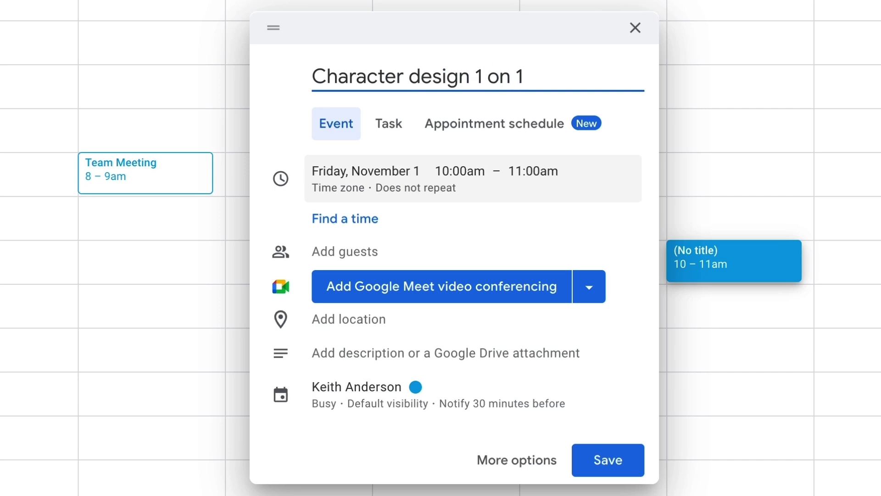
click(591, 293)
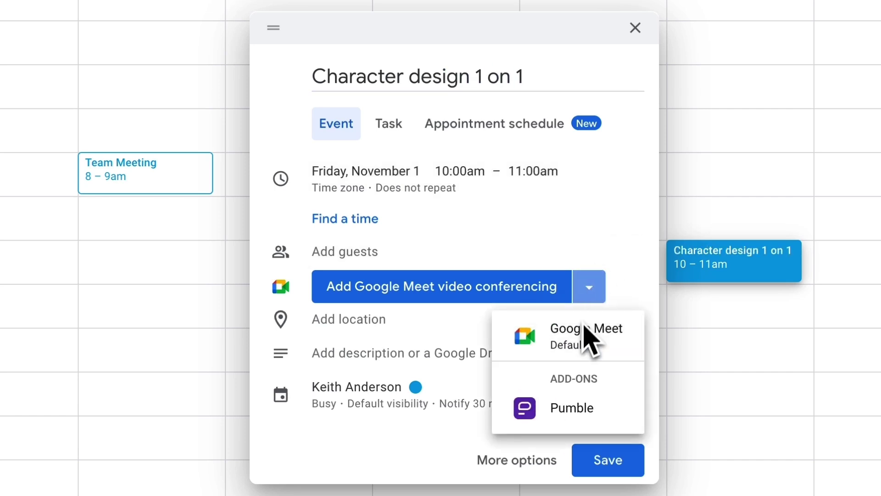
click(571, 413)
- Invite the suggested contact as a guest, save the event, and send the invitation email
click(383, 259)
text(ni)
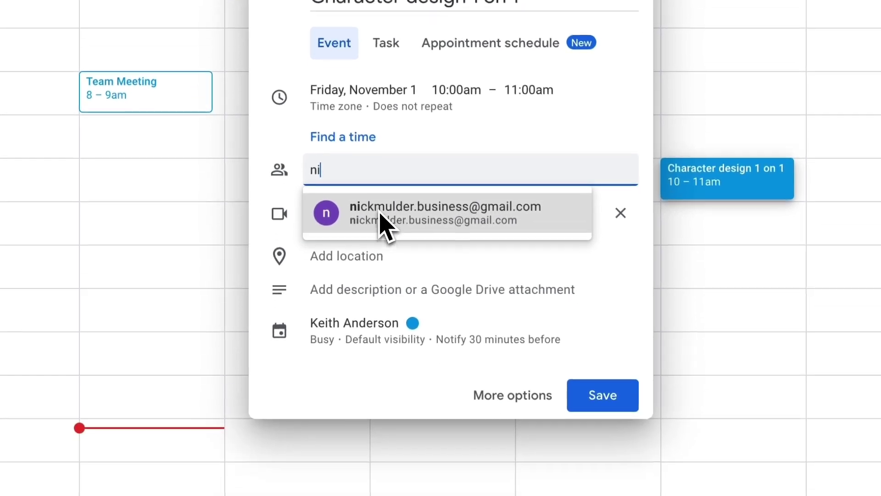
click(384, 296)
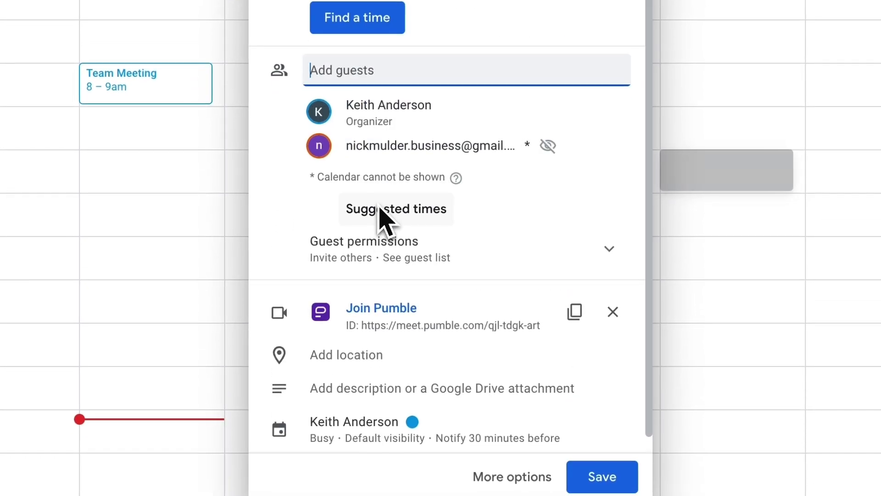
scroll(384, 225, down, 1)
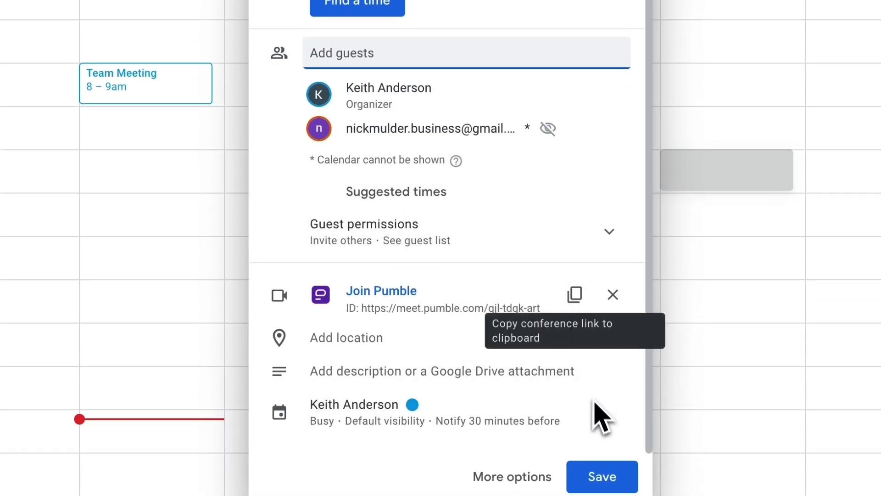
click(604, 477)
click(533, 237)
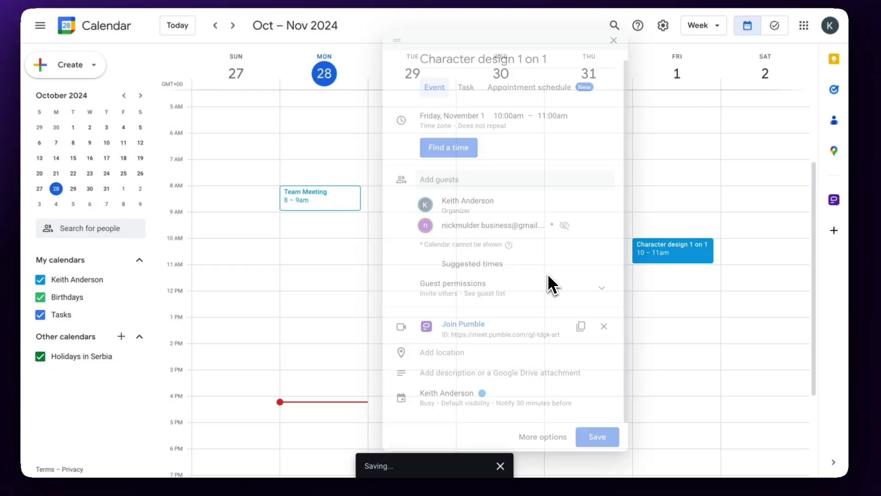